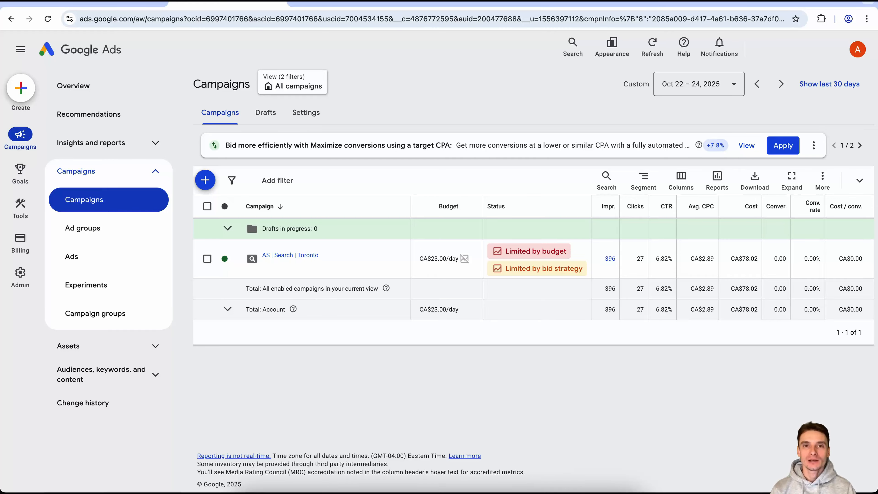
# Switch to the Calculator and compute the campaign's click-through rate as 27 ÷ 396 × 100.
pyautogui.press('super+Tab')
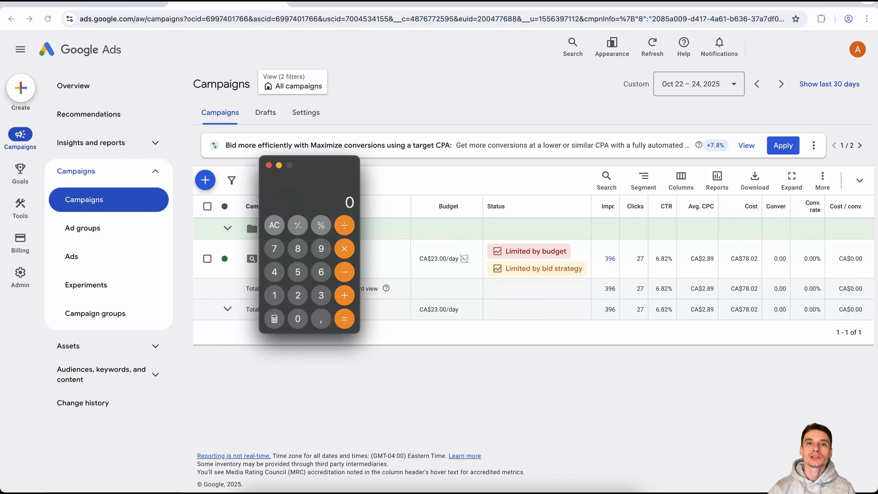
pyautogui.write('27/396')
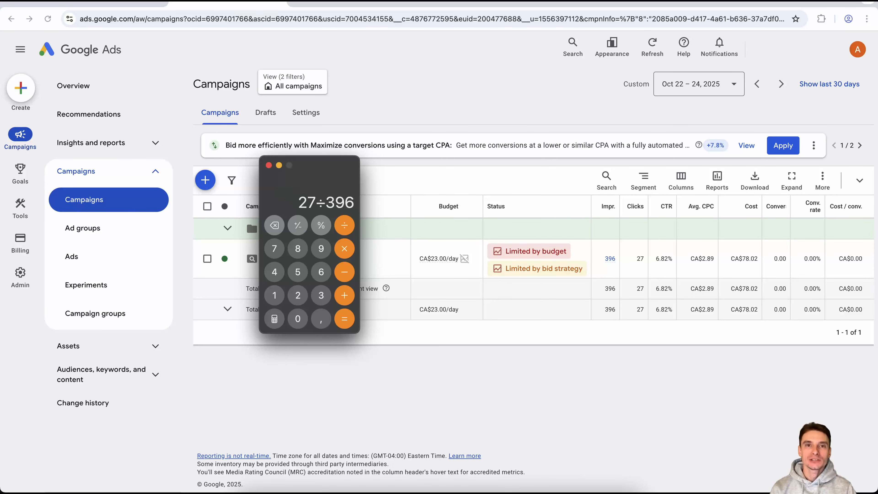
pyautogui.write('*100')
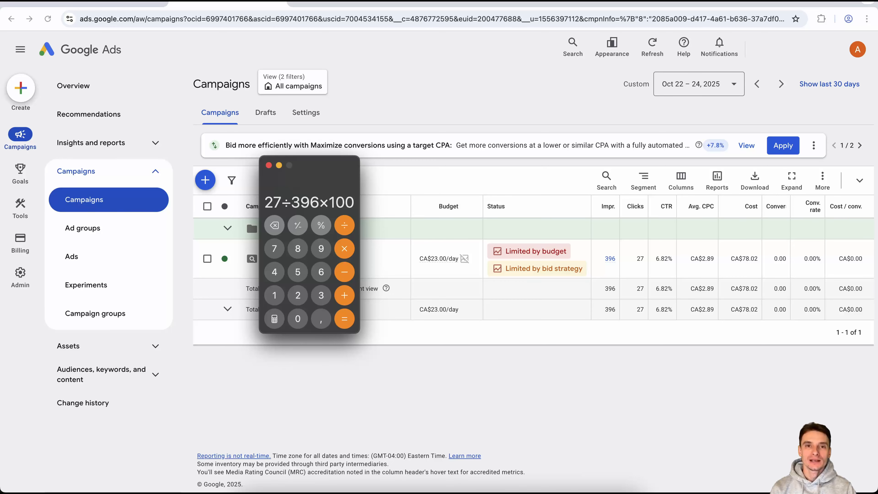
pyautogui.press('Return')
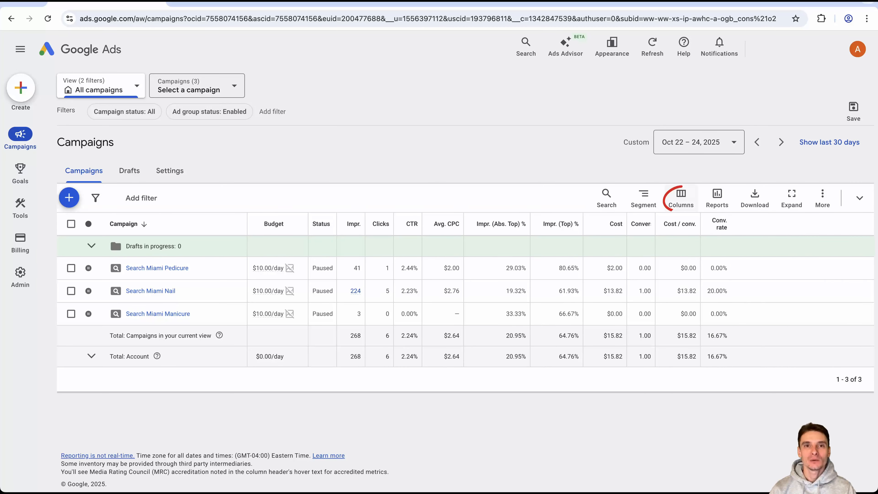
# Review the Performance and Conversions column choices for the campaigns table, apply the column selection, and sort the campaigns by cost.
pyautogui.click(681, 198)
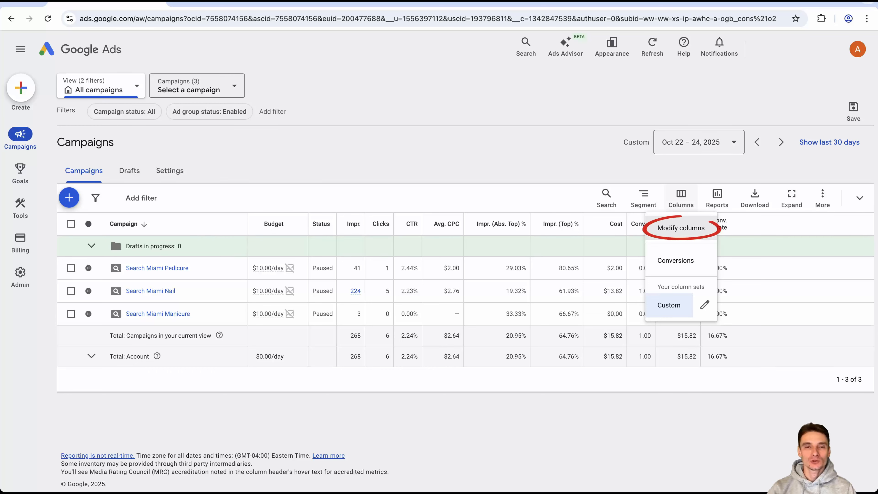
pyautogui.click(681, 228)
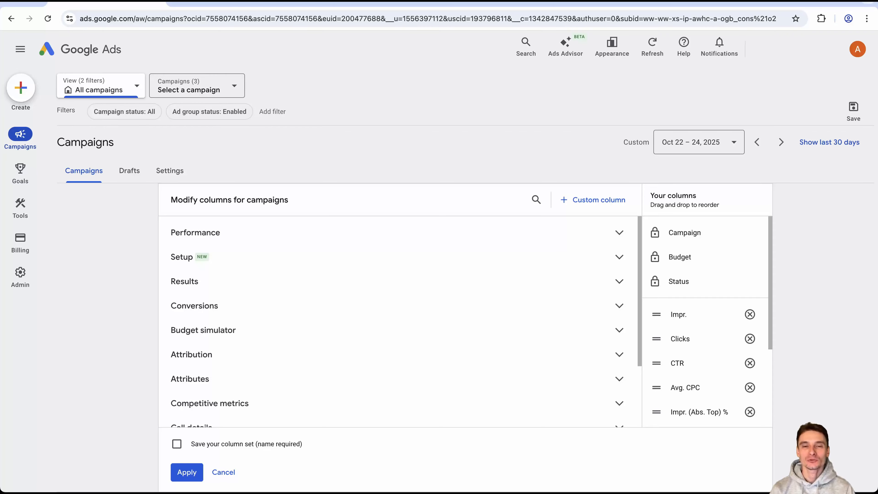
pyautogui.click(195, 232)
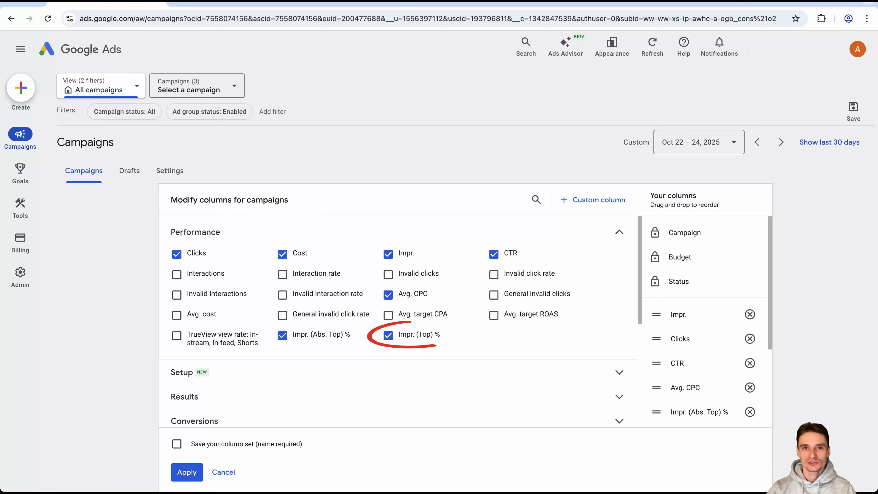
pyautogui.click(619, 232)
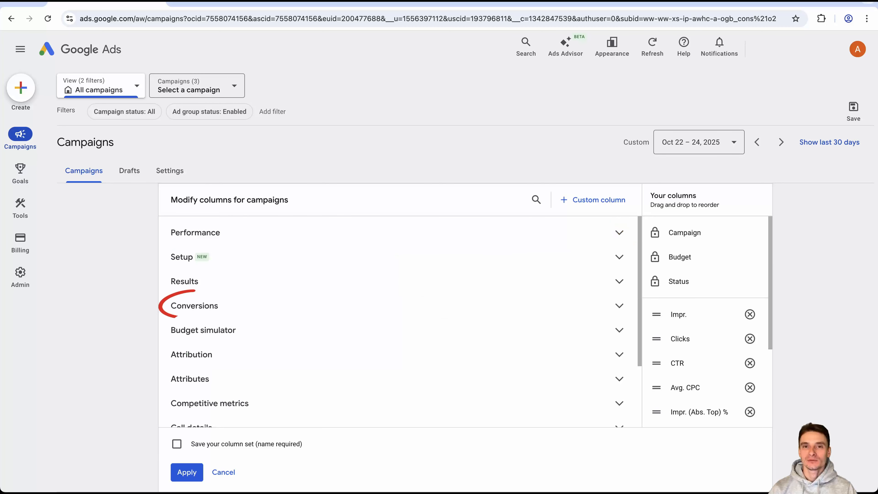
pyautogui.click(194, 305)
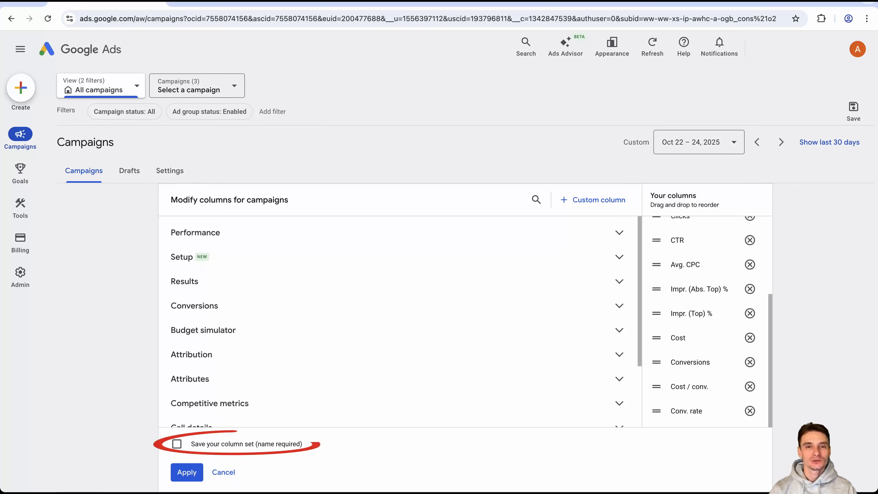
pyautogui.click(177, 444)
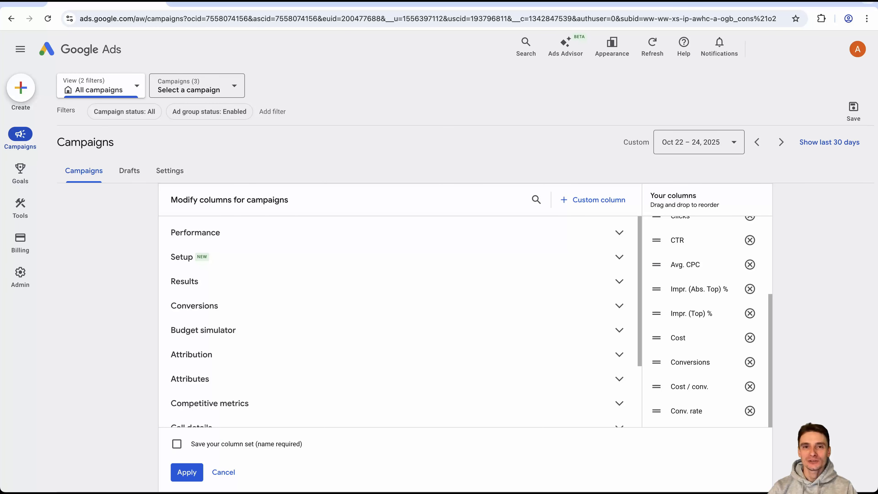
pyautogui.click(187, 472)
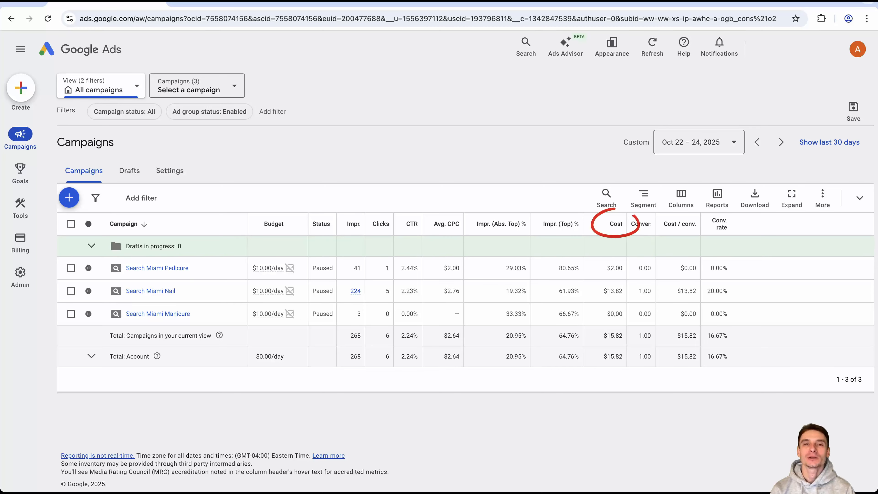
pyautogui.click(616, 224)
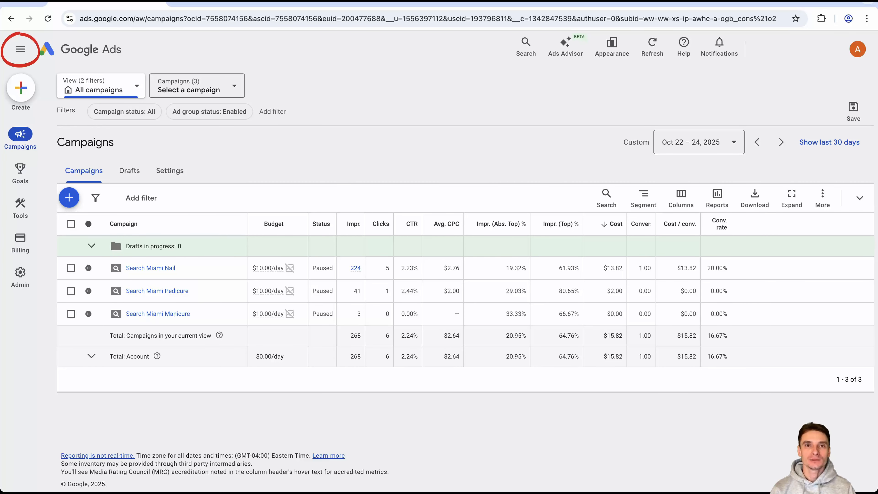
# Open the auction insights report for the Search Miami Pedicure campaign.
pyautogui.click(20, 49)
pyautogui.click(91, 142)
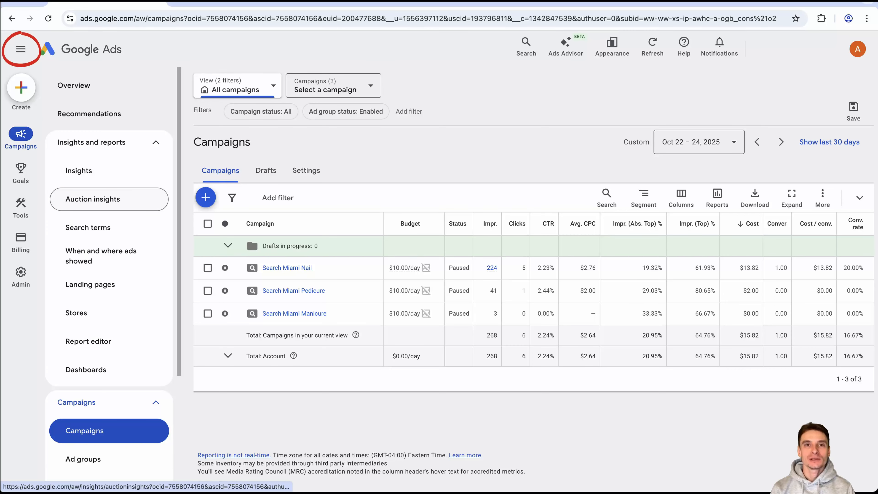
pyautogui.click(20, 50)
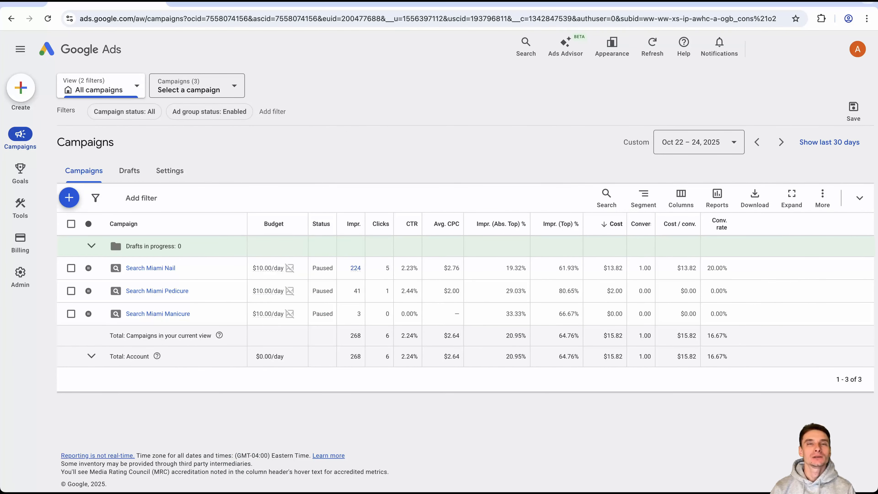
pyautogui.click(71, 291)
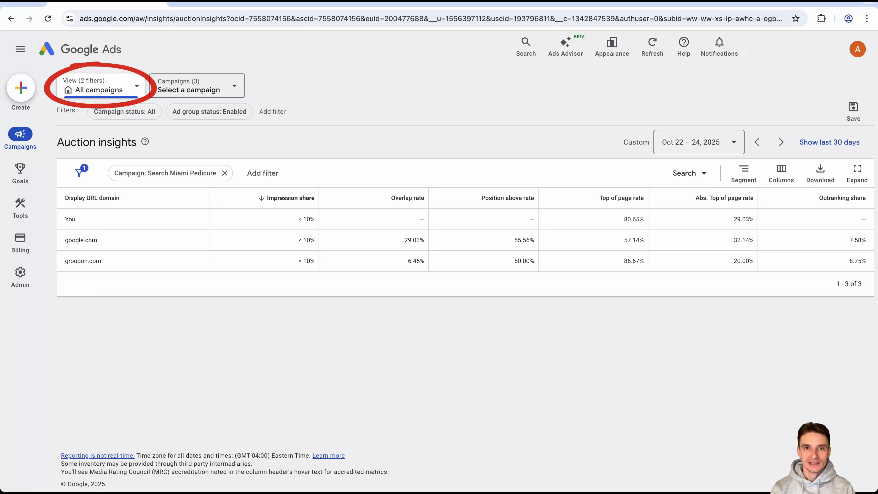
# Check which campaigns can be selected for the auction insights, and sort the competing domains by overlap rate.
pyautogui.click(197, 86)
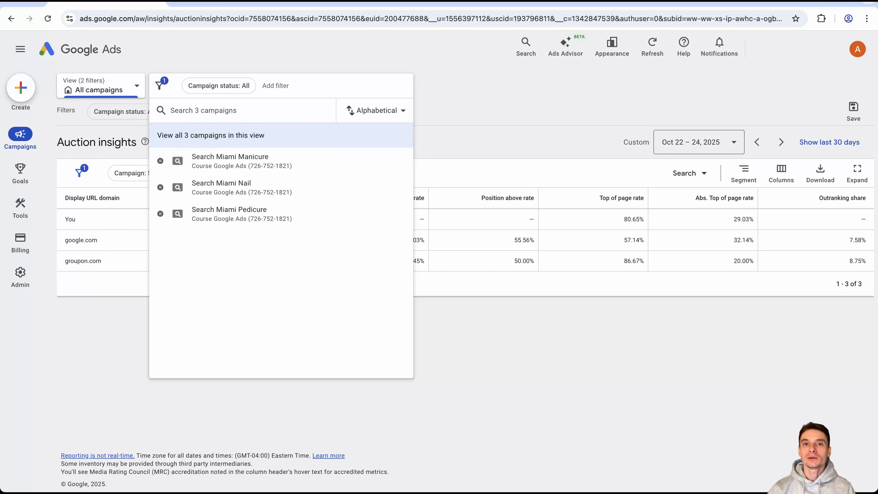
pyautogui.press('Escape')
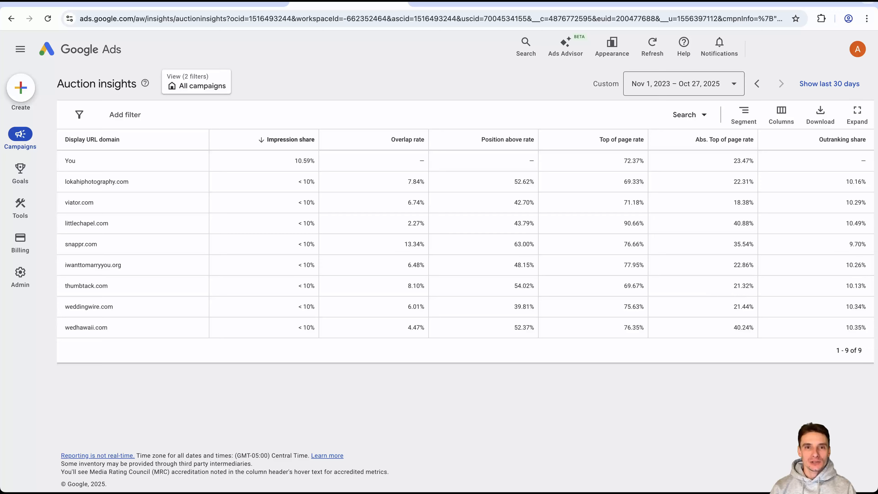
pyautogui.click(408, 140)
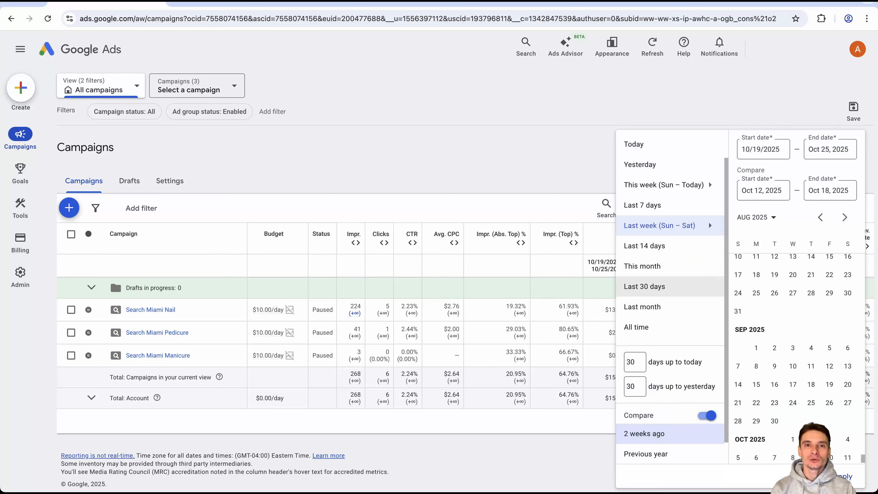
# Compare last week's campaign figures with the previous year, and turn the date comparison off.
pyautogui.click(645, 454)
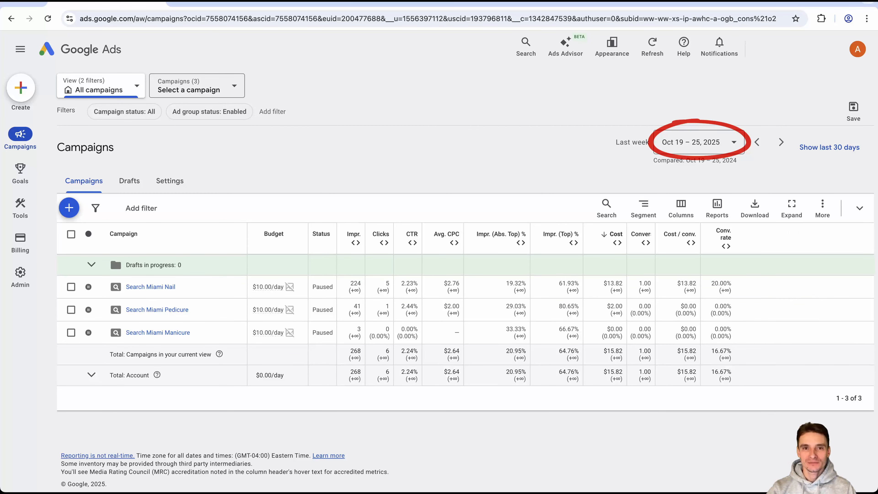
pyautogui.click(699, 141)
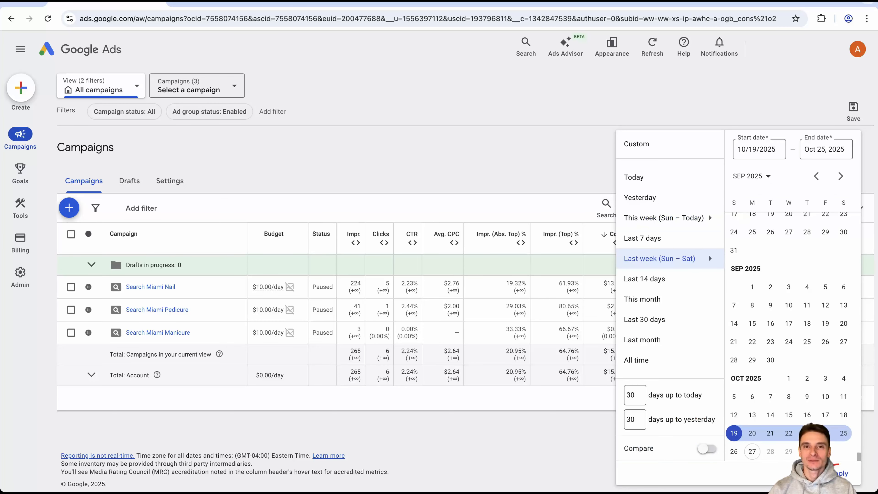
pyautogui.click(709, 254)
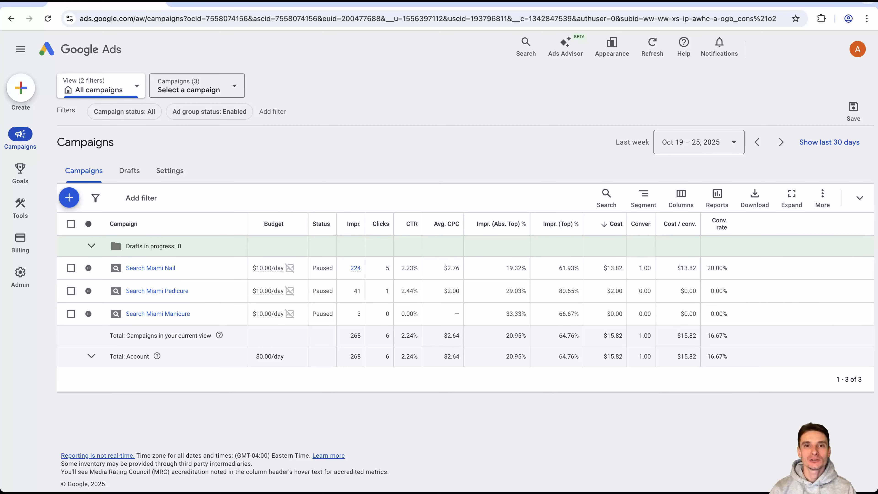
# Open the ad schedule report and add the Conversions, Cost / conv. and Conv. rate columns to its table.
pyautogui.click(21, 50)
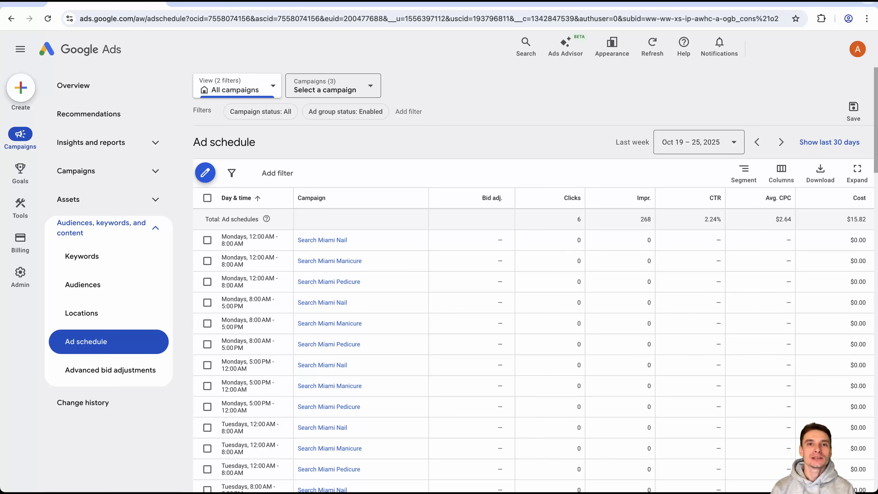
pyautogui.click(782, 172)
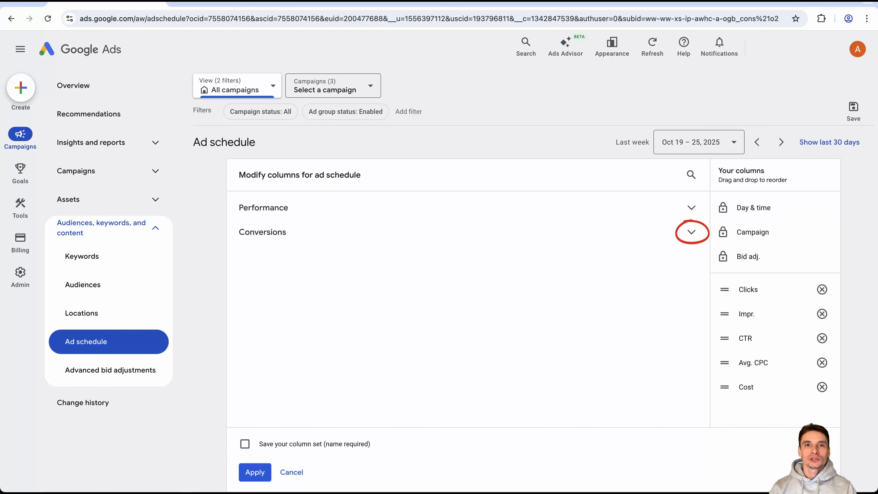
pyautogui.click(692, 232)
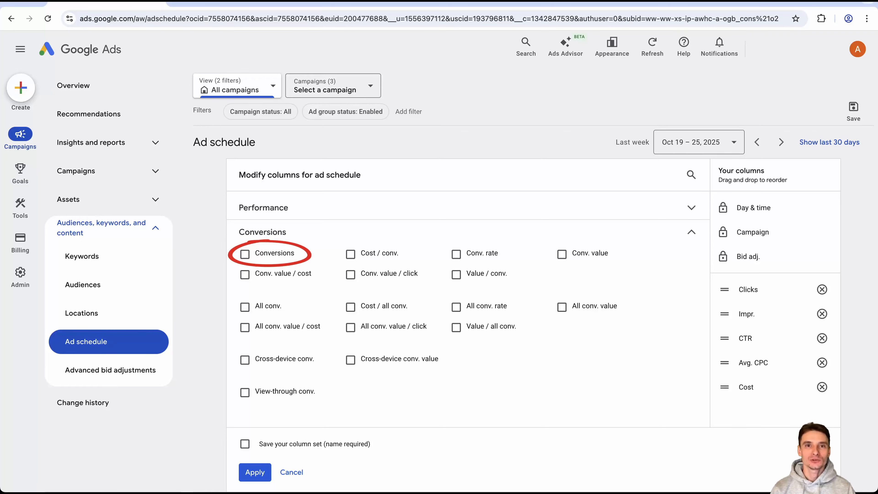
pyautogui.click(244, 254)
pyautogui.click(351, 254)
pyautogui.click(456, 254)
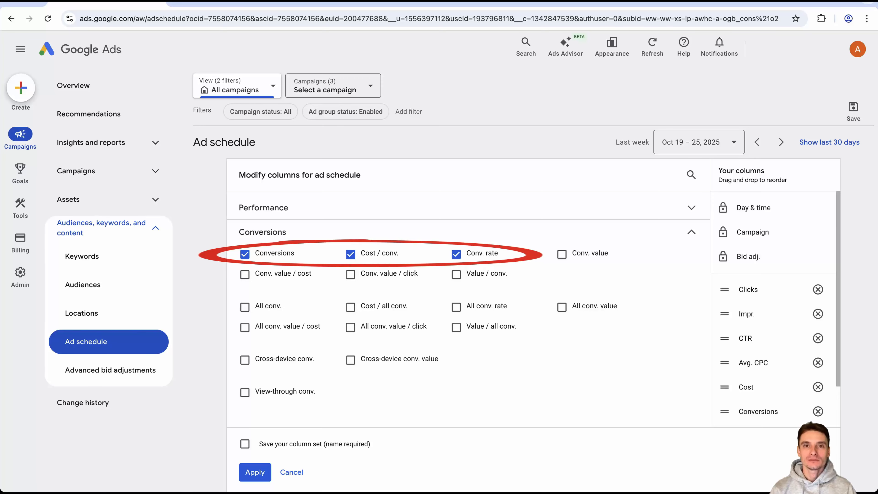
pyautogui.click(255, 472)
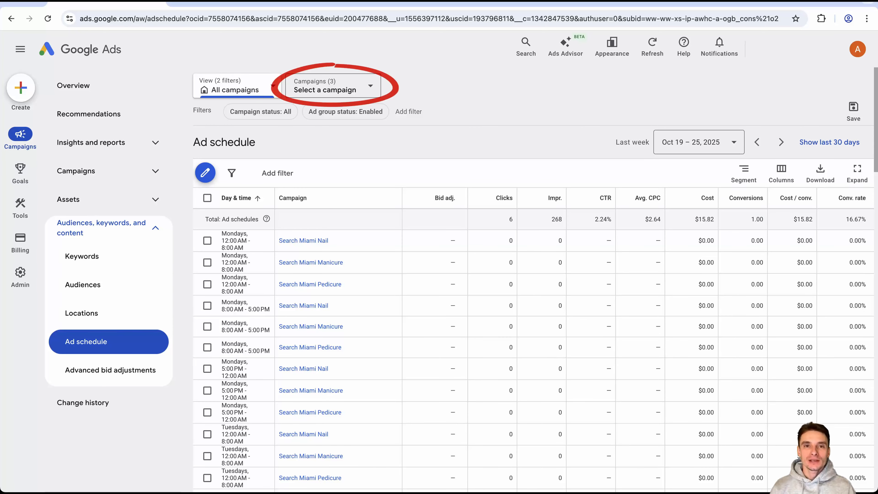
# Limit the ad schedule report to the Search Miami Nail campaign and inspect clicks for Thursdays 8:00 AM to 5:00 PM.
pyautogui.click(333, 86)
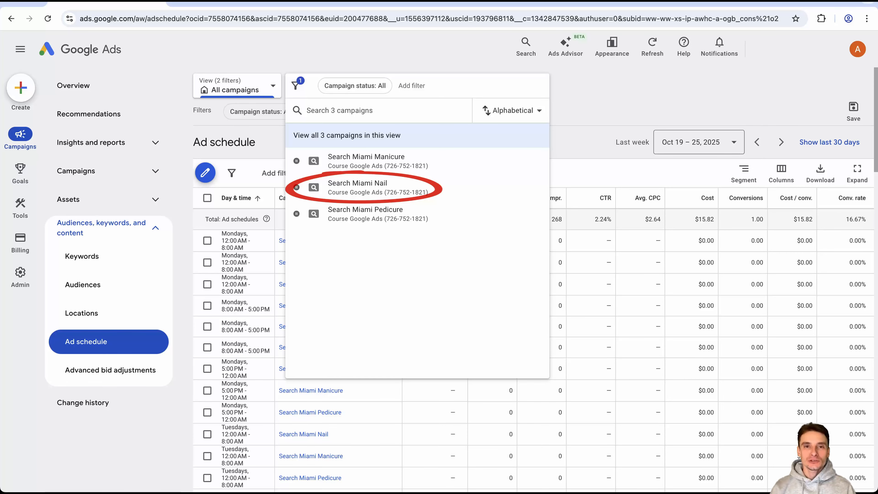
pyautogui.click(358, 187)
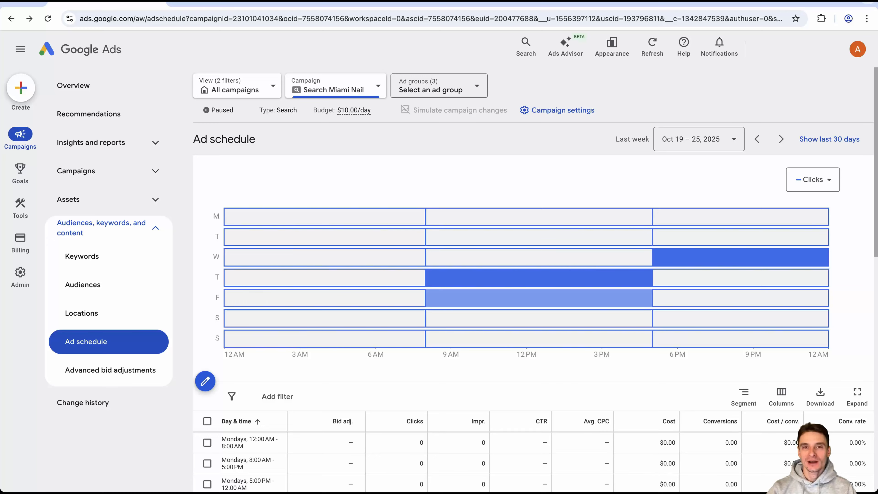
pyautogui.moveTo(547, 278)
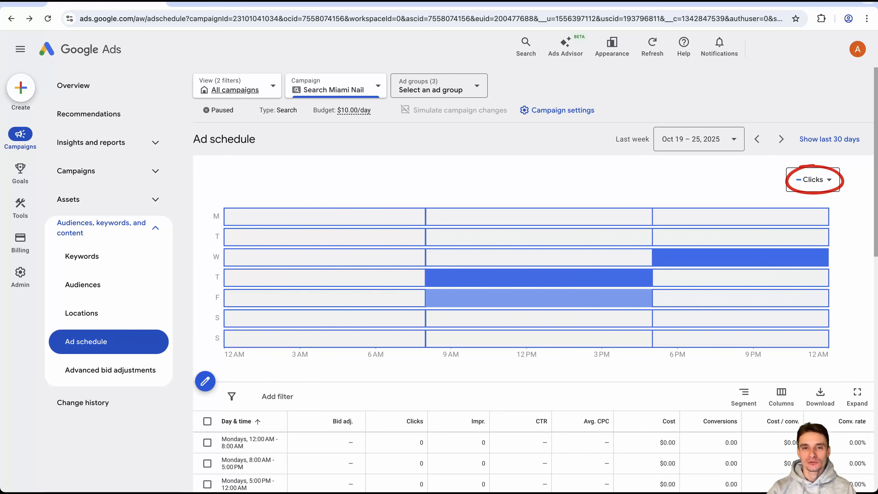
# Show impressions in the ad schedule chart, inspect Thursdays 8:00 AM to 5:00 PM, and review the day and time rows in the table.
pyautogui.click(813, 180)
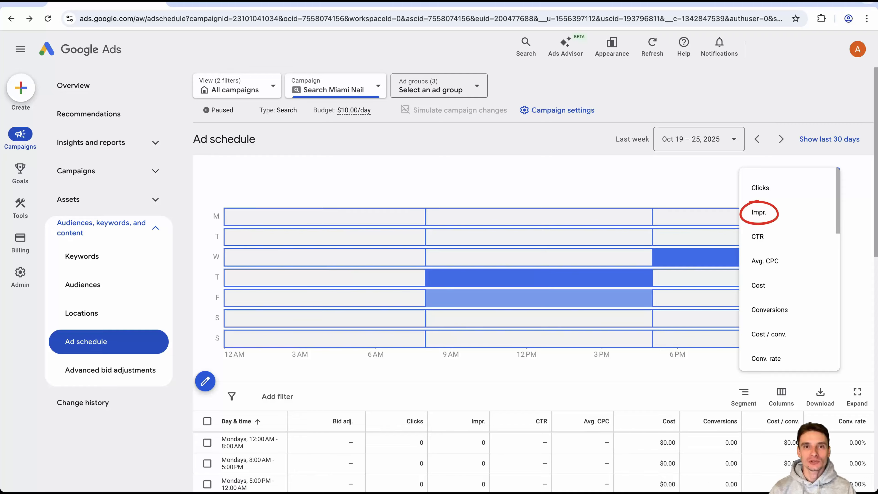
pyautogui.click(758, 212)
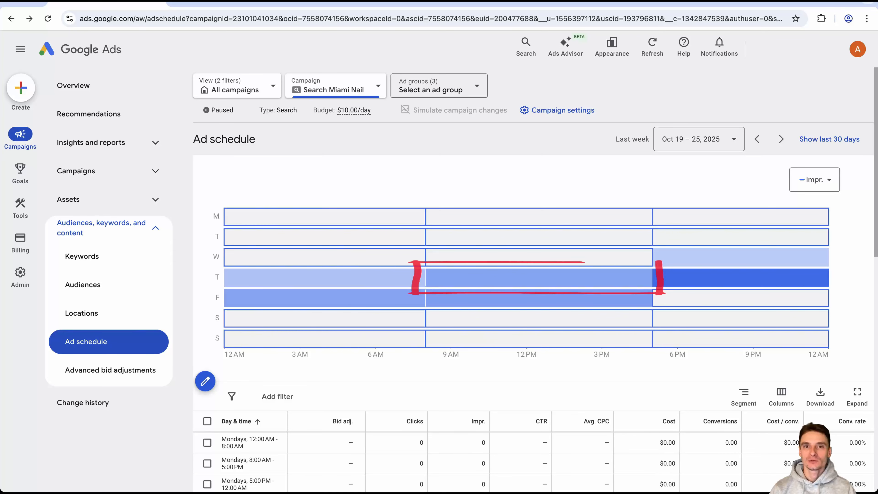
pyautogui.moveTo(600, 278)
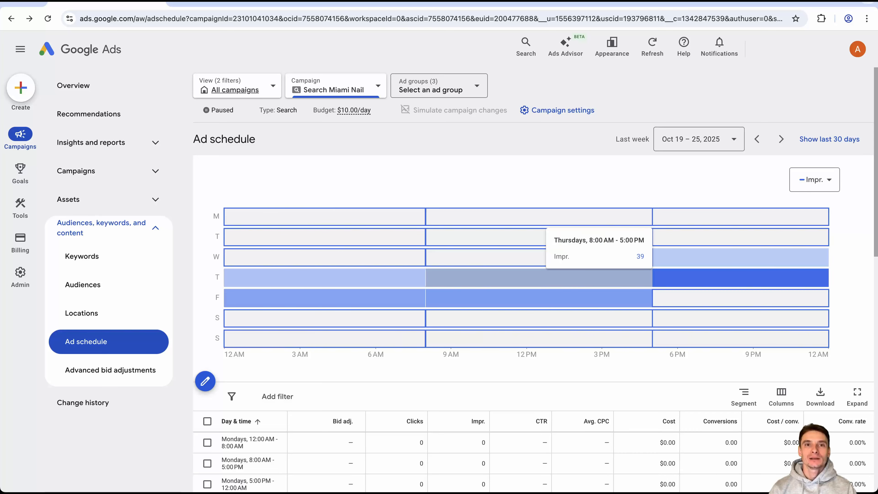
pyautogui.scroll(-5, 536, 277)
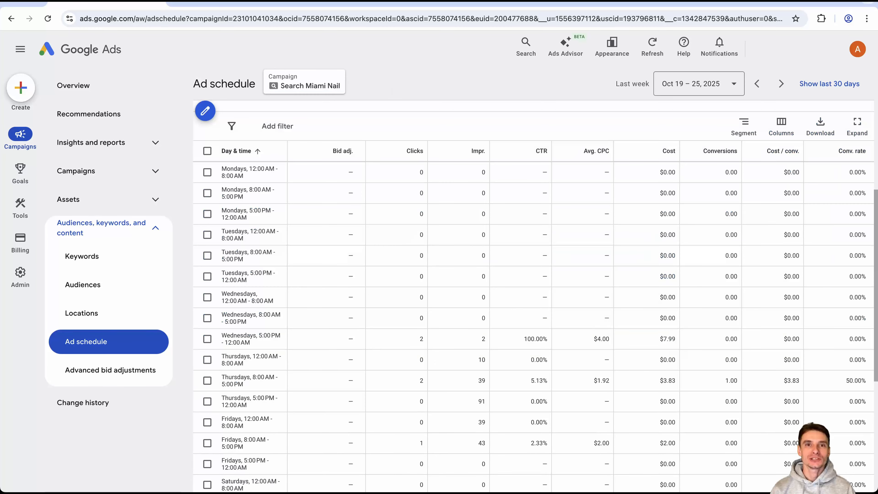
pyautogui.scroll(-6, 535, 277)
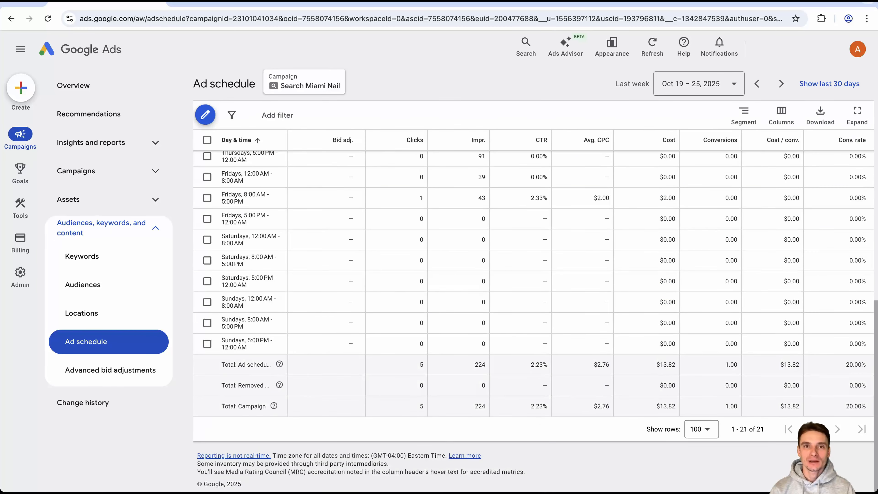
pyautogui.scroll(6, 536, 277)
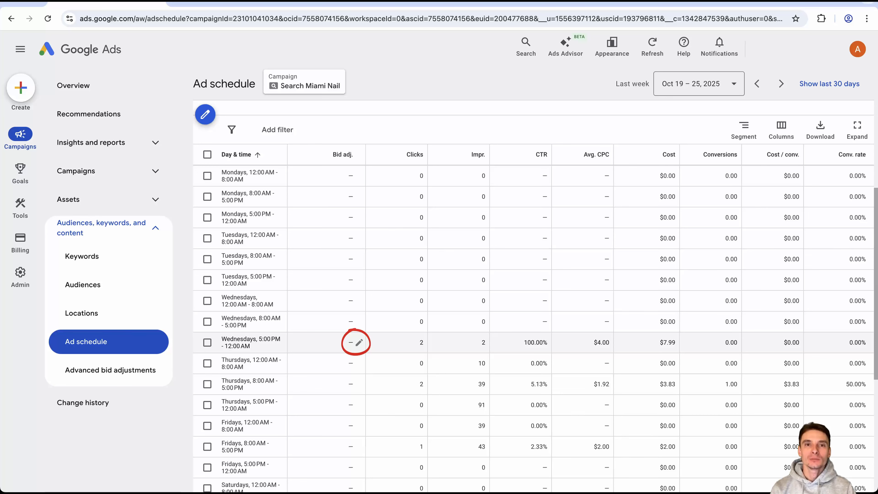
# Preview a 50% bid decrease for the 14 schedule rows outside 8:00 AM to 5:00 PM, without applying it.
pyautogui.click(359, 342)
pyautogui.click(324, 372)
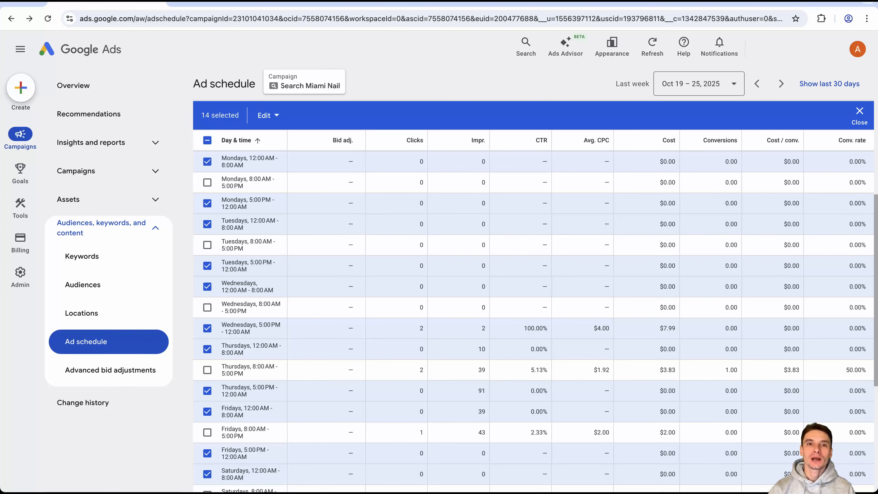
pyautogui.click(268, 115)
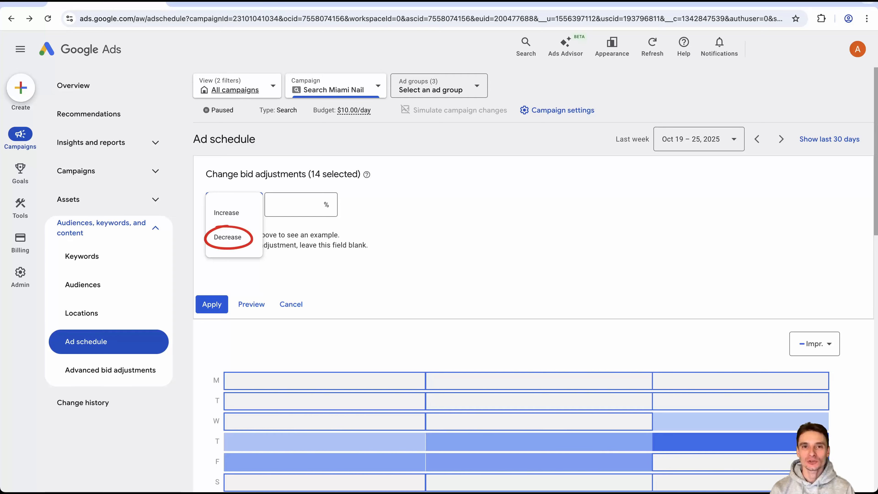
pyautogui.click(228, 237)
pyautogui.write('50')
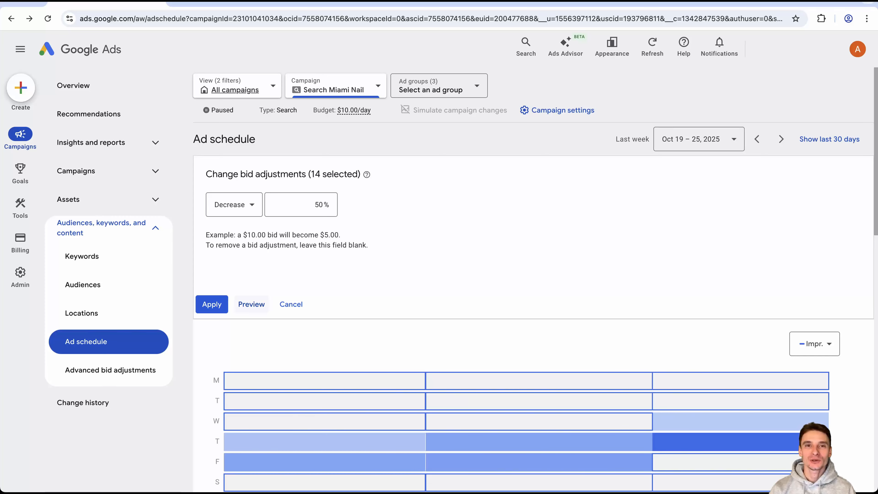
pyautogui.click(251, 304)
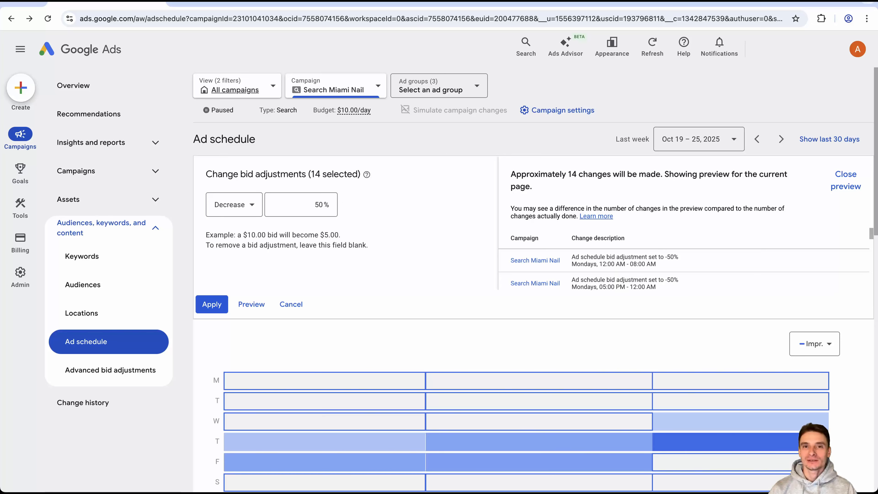
pyautogui.click(291, 305)
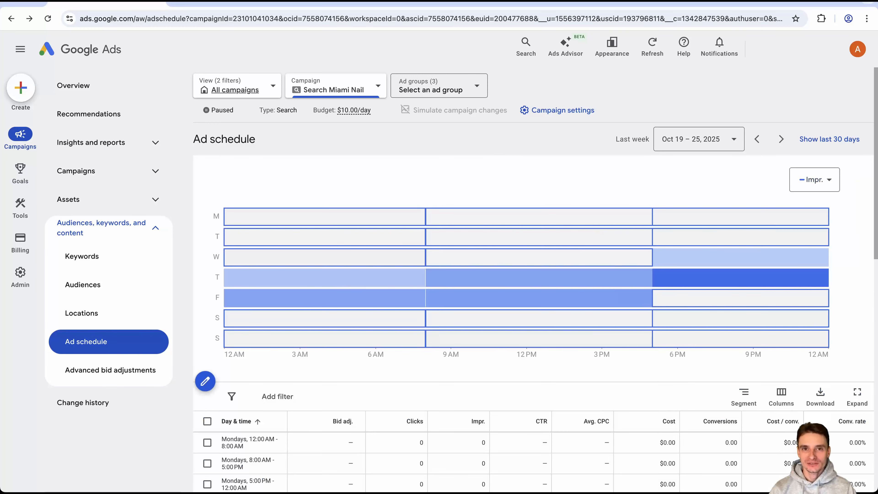
# Open the When and where ads showed report and review when ads showed by day & hour, by day and by hour.
pyautogui.click(91, 143)
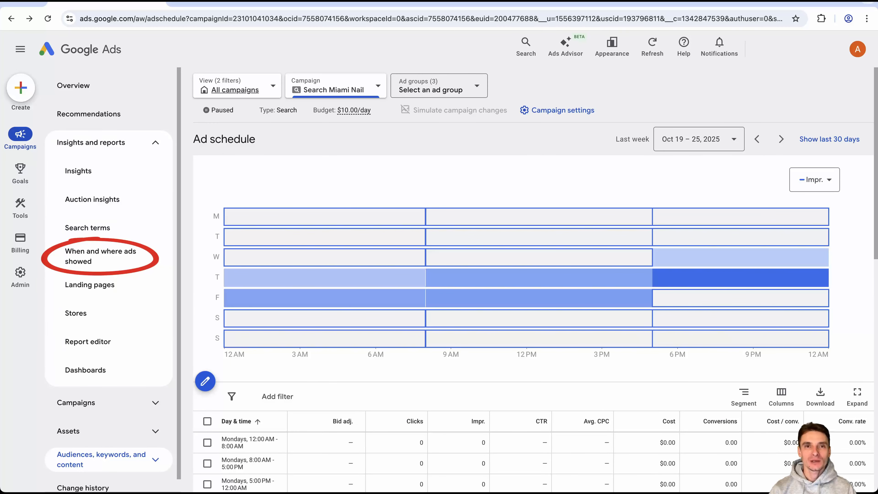
pyautogui.click(101, 256)
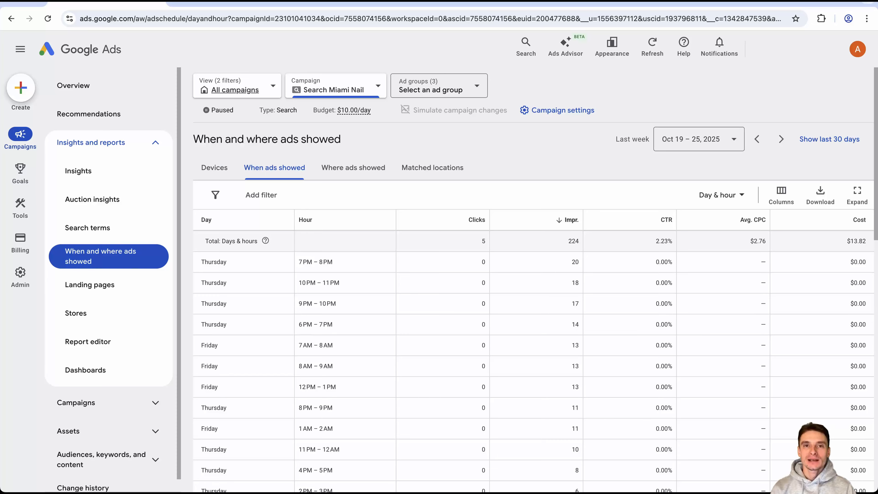
pyautogui.click(722, 195)
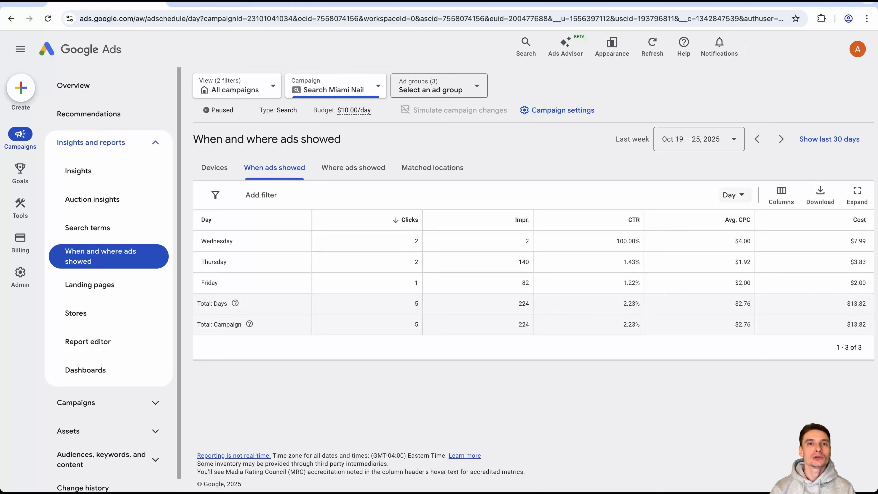
pyautogui.click(731, 195)
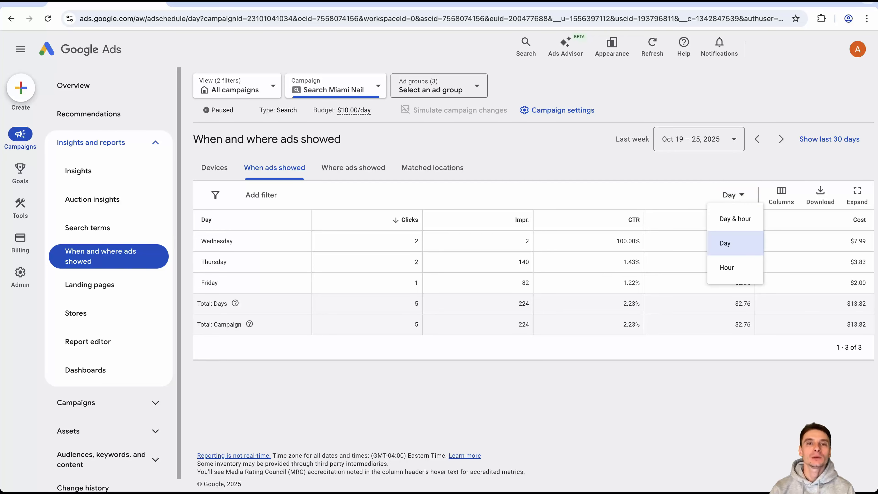
pyautogui.click(728, 262)
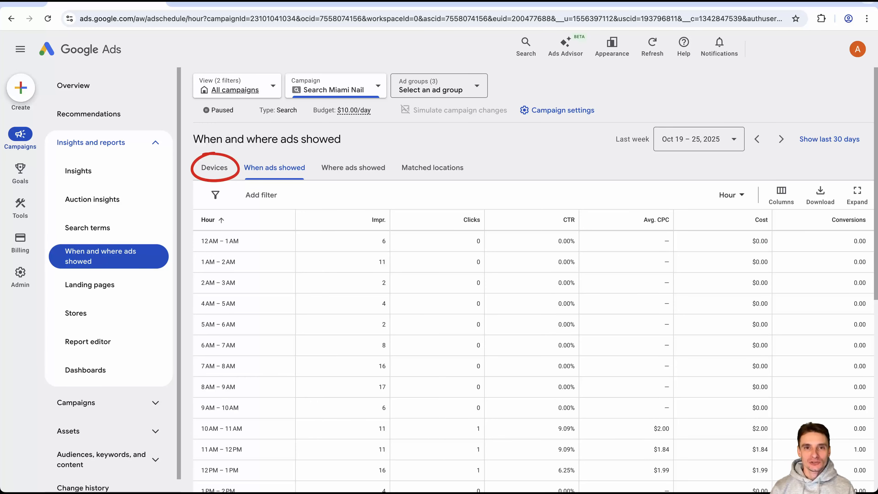
# Place Impr. before Clicks in the Devices report's columns, and check the bid adjustment options for Mobile phones without saving.
pyautogui.click(214, 168)
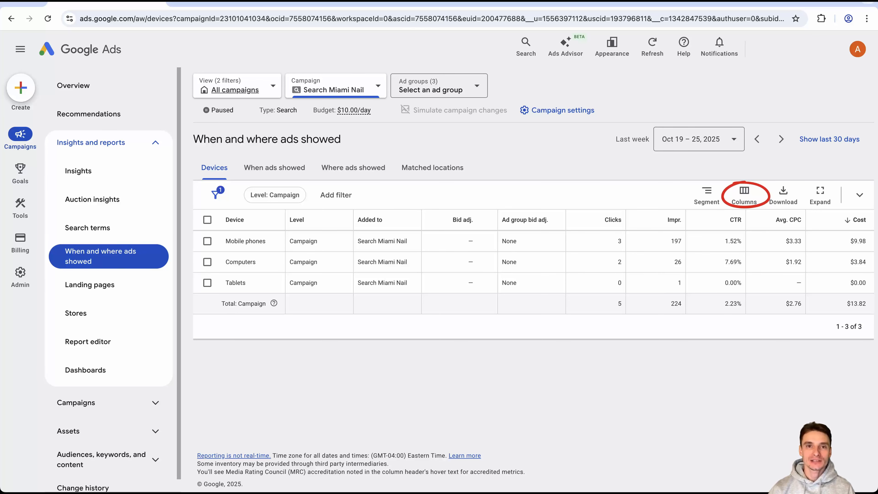
pyautogui.click(744, 196)
pyautogui.moveTo(725, 385); pyautogui.dragTo(725, 361)
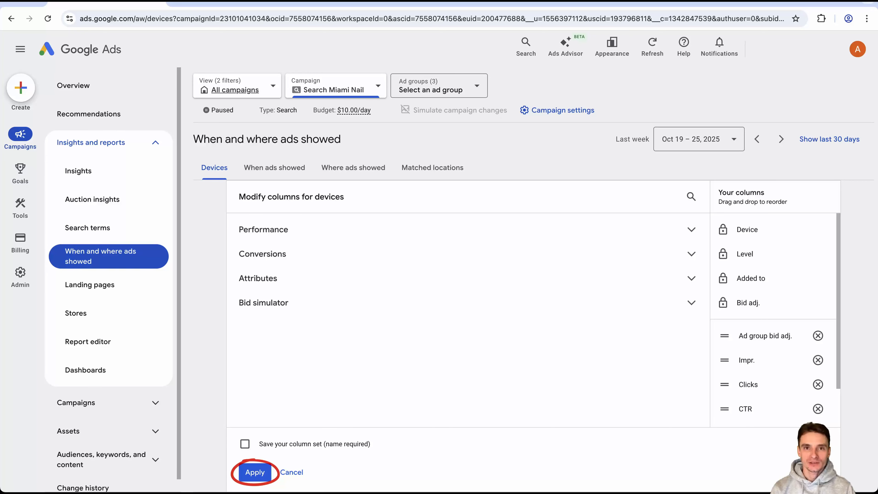
pyautogui.click(254, 473)
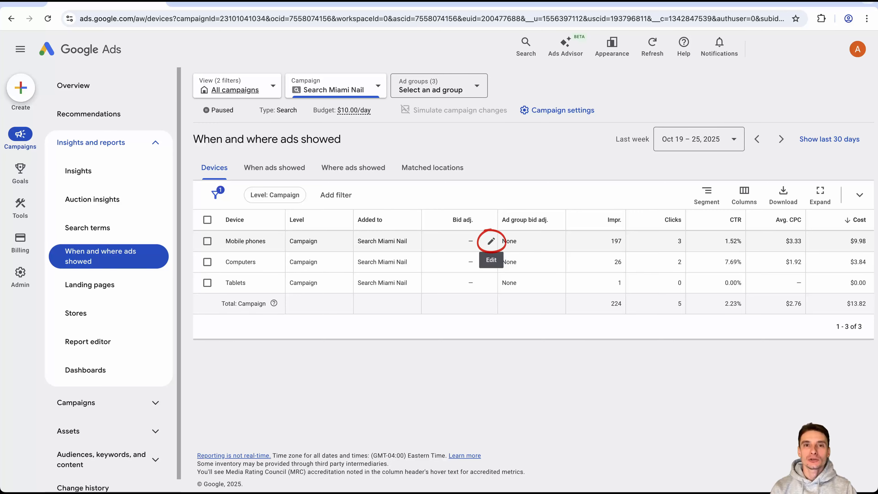
pyautogui.click(491, 241)
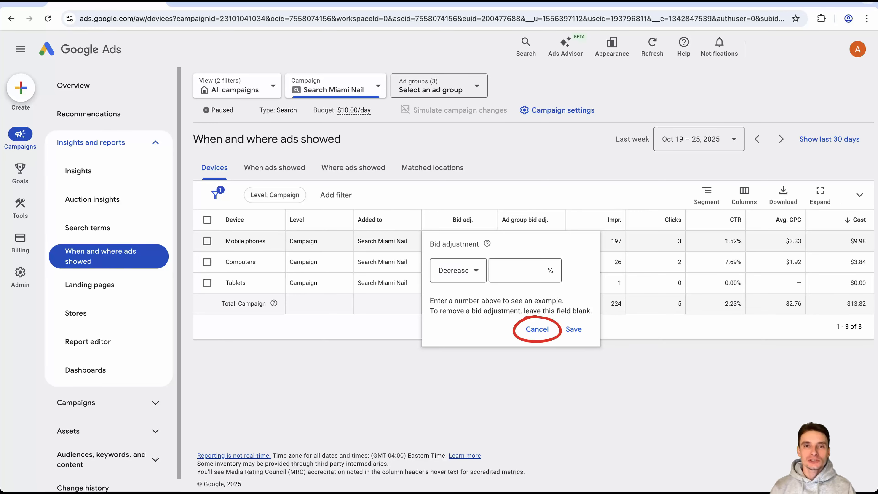
pyautogui.click(537, 329)
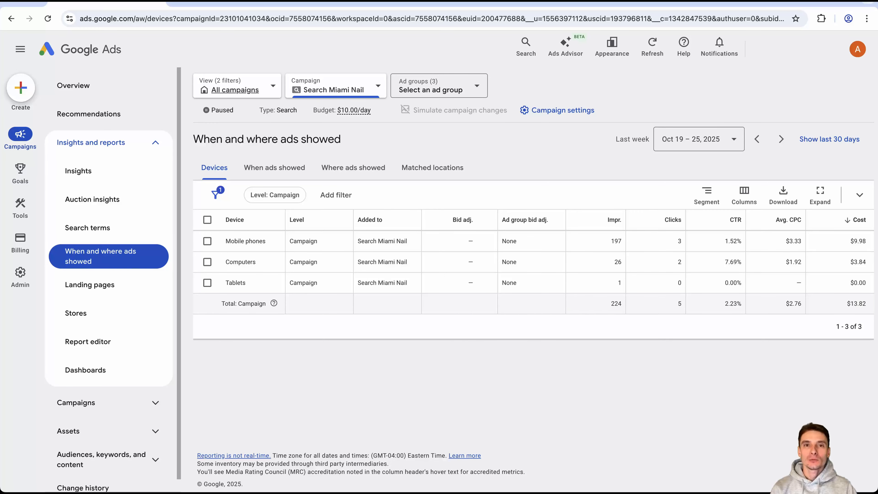
# Open the Audiences report for the Search Miami Nail campaign.
pyautogui.click(155, 142)
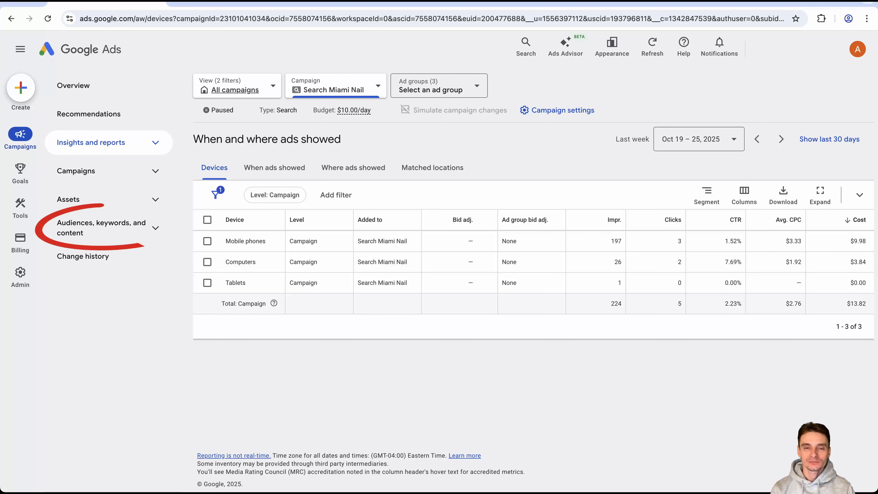
pyautogui.click(104, 228)
pyautogui.click(83, 285)
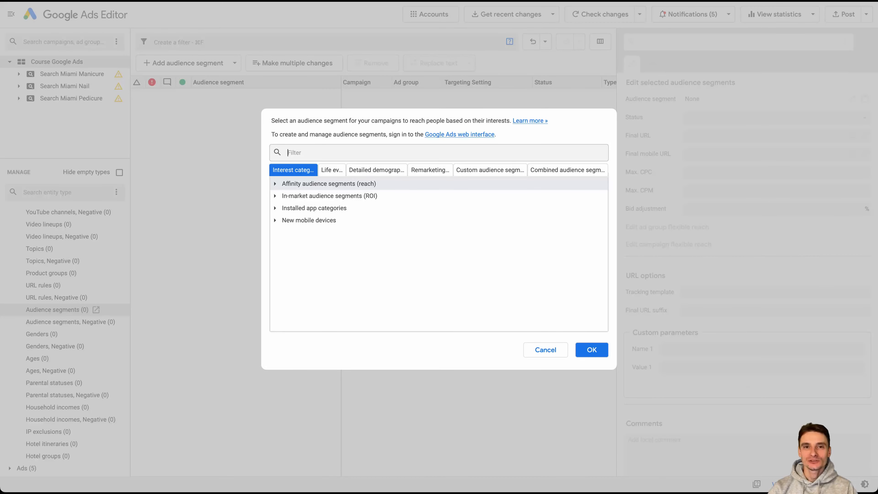
# In Google Ads Editor, choose the Banks Online affinity segment under Banking & Finance as the audience segment.
pyautogui.click(275, 184)
pyautogui.click(285, 195)
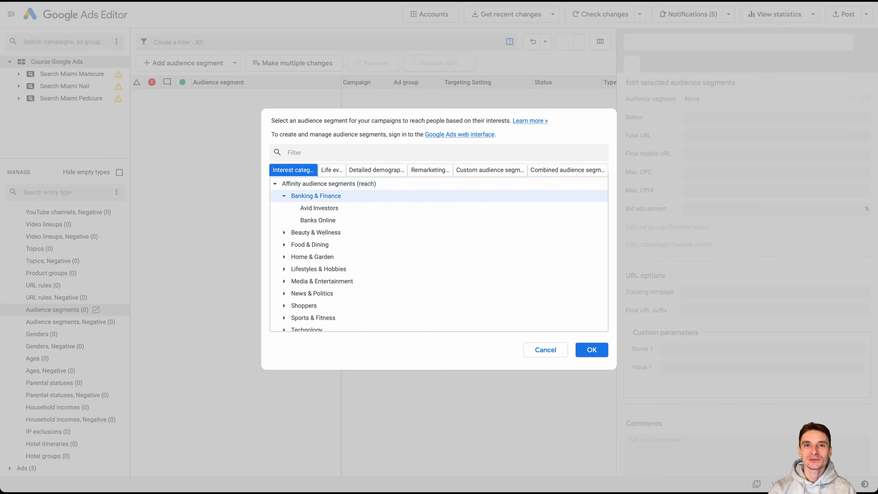
pyautogui.click(317, 220)
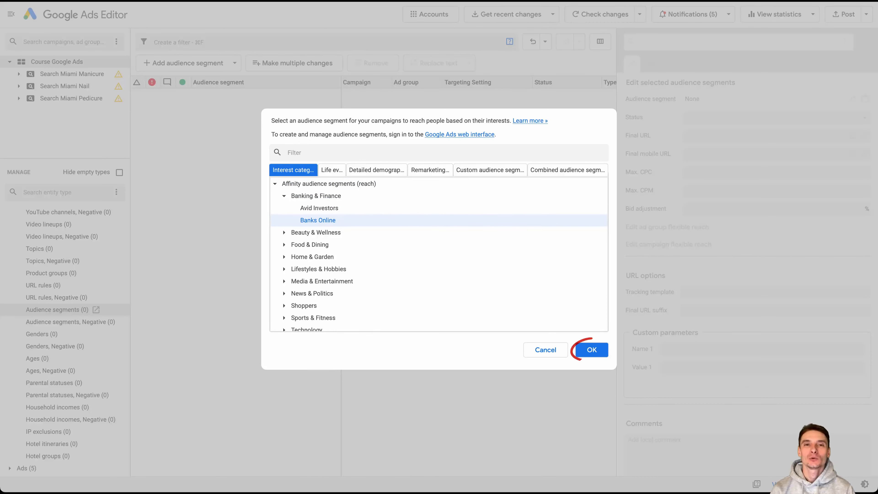
pyautogui.click(592, 350)
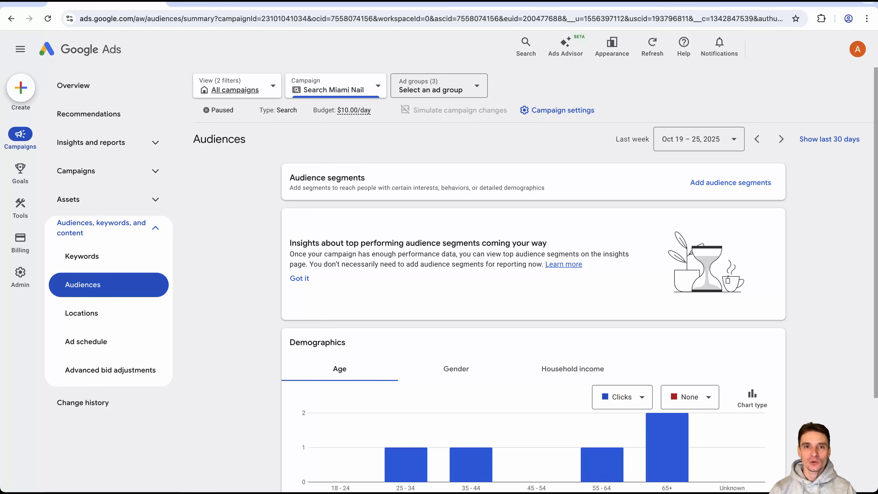
# Review the campaign's audience demographics in Google Ads and check the ad group selector without choosing an ad group.
pyautogui.scroll(-3, 533, 277)
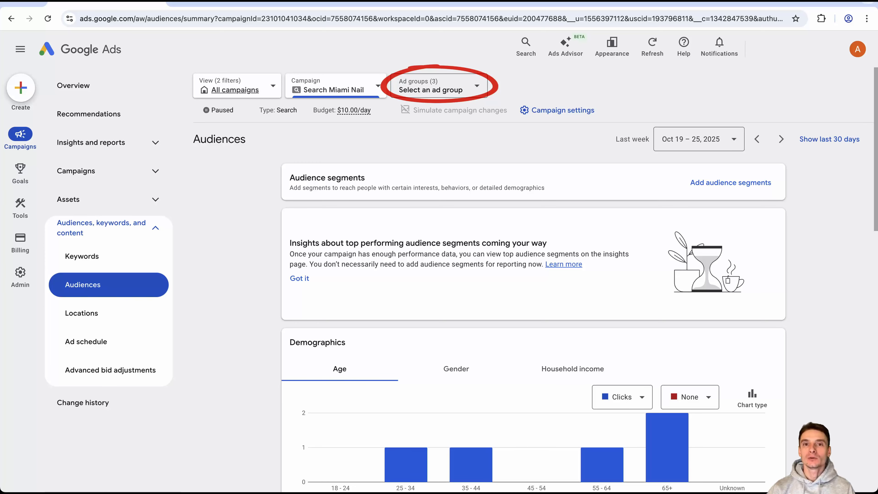
pyautogui.click(439, 86)
pyautogui.press('Escape')
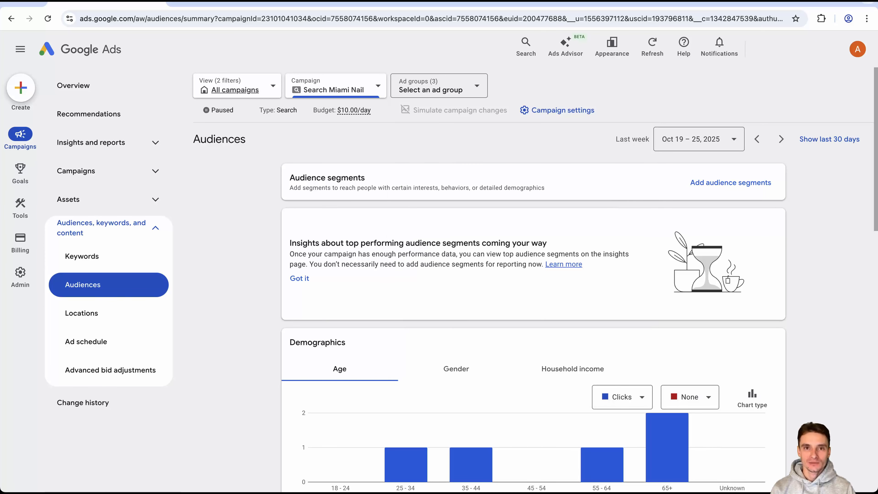
# Add Conversions, Conv. rate and Cost / conv. to the age table, place Impr. before Clicks, and save the column set as 1.
pyautogui.scroll(-15, 532, 294)
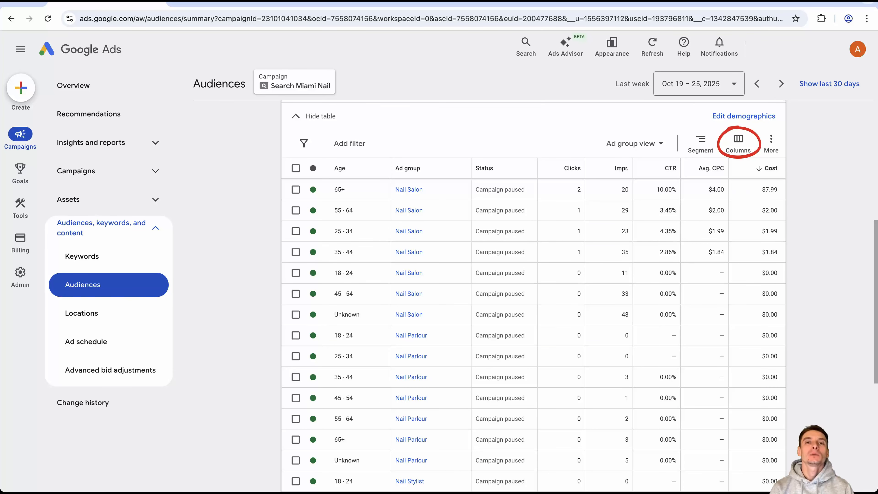
pyautogui.click(738, 142)
pyautogui.click(738, 173)
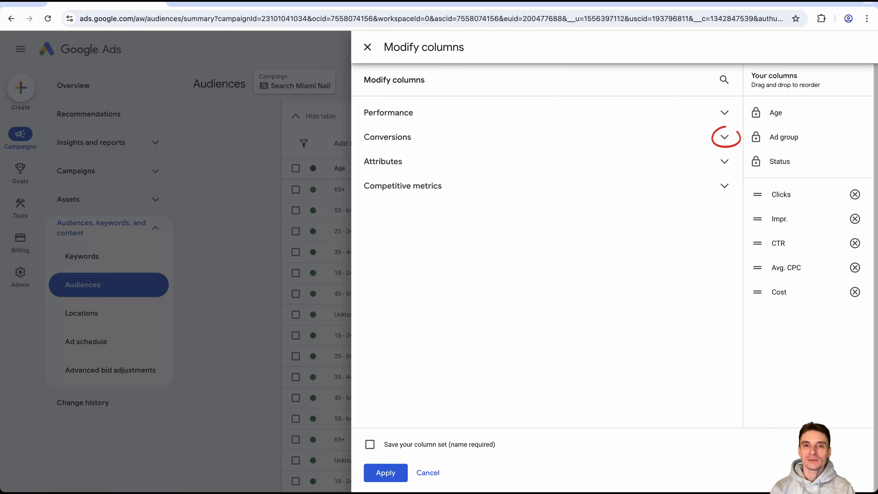
pyautogui.click(724, 138)
pyautogui.click(370, 159)
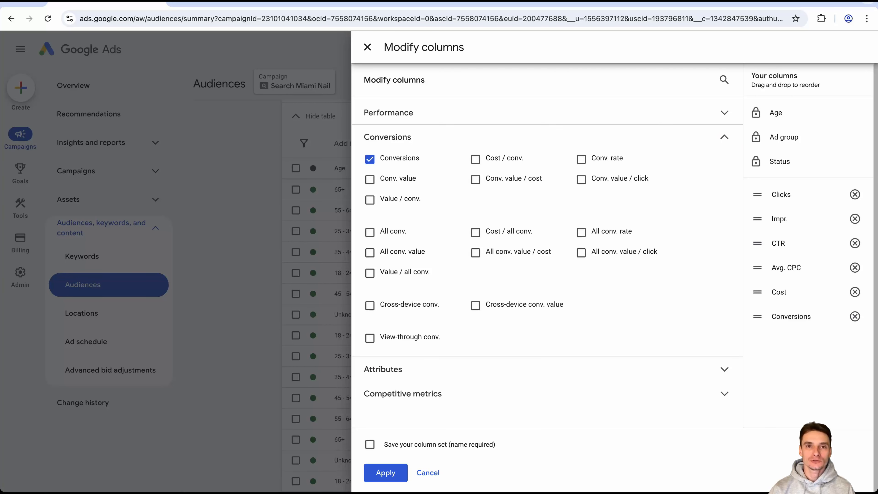
pyautogui.click(581, 159)
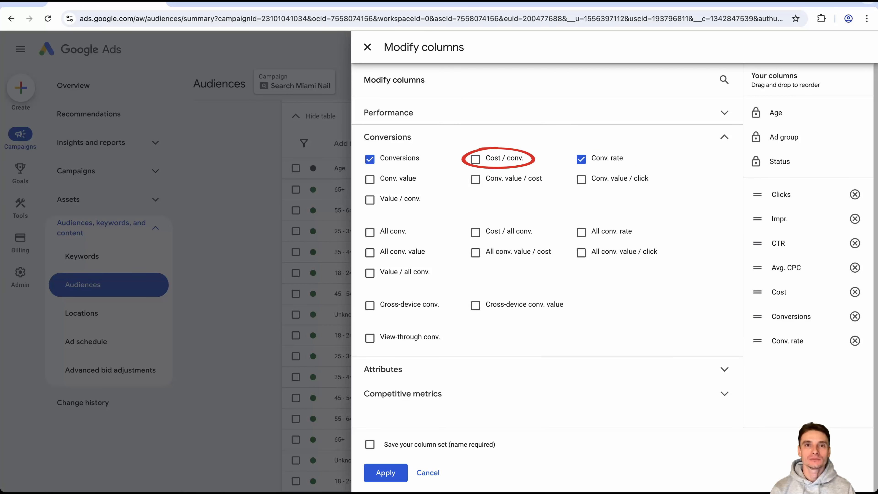
pyautogui.click(475, 159)
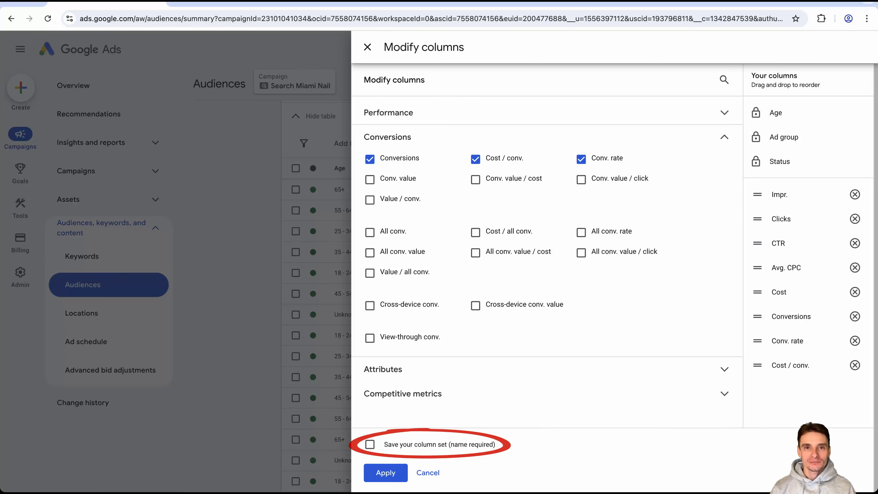
pyautogui.click(371, 445)
pyautogui.write('1')
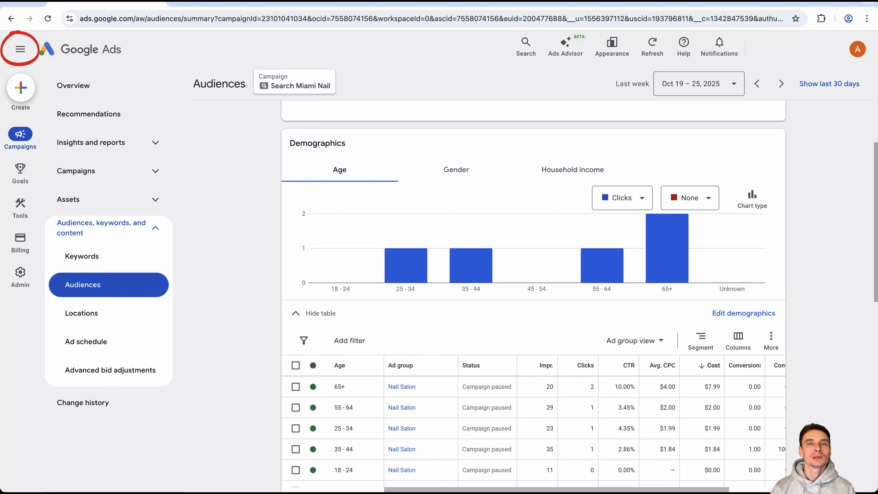
# With the side navigation hidden, select the 65+ row of the Nail Salon ad group, check its status options and open its bid adjustment change.
pyautogui.click(20, 49)
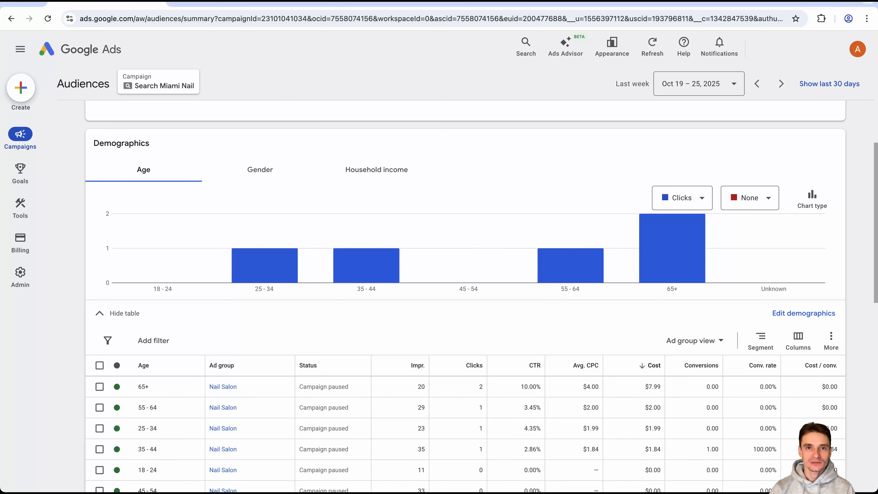
pyautogui.scroll(-1, 481, 297)
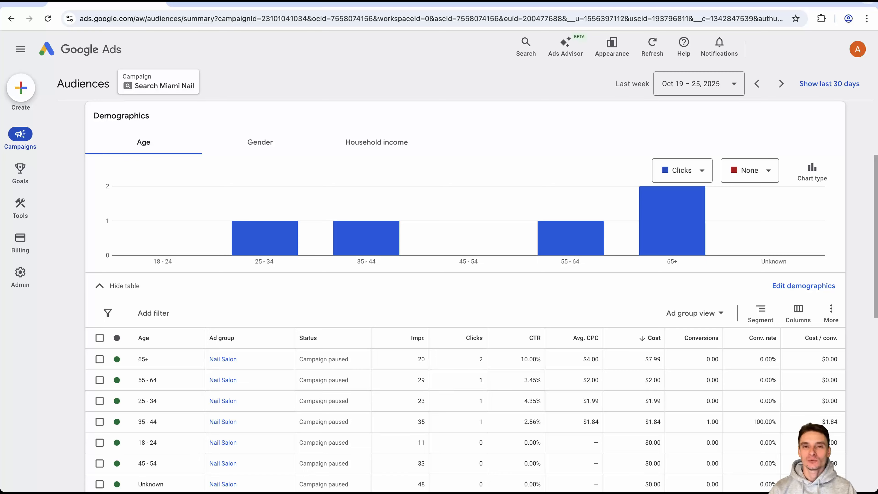
pyautogui.click(99, 359)
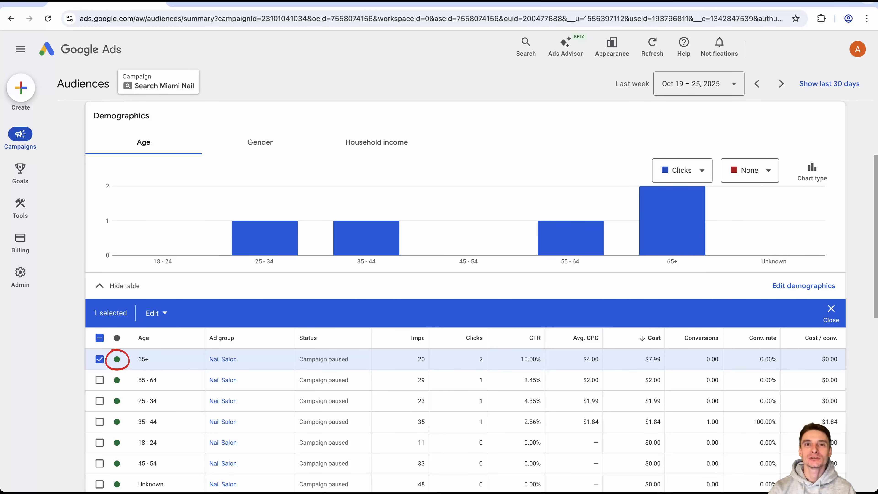
pyautogui.click(117, 359)
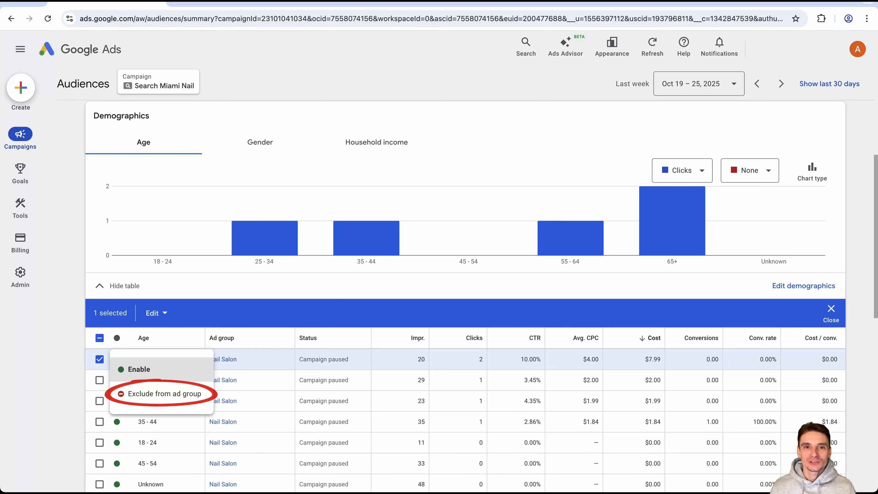
pyautogui.press('Escape')
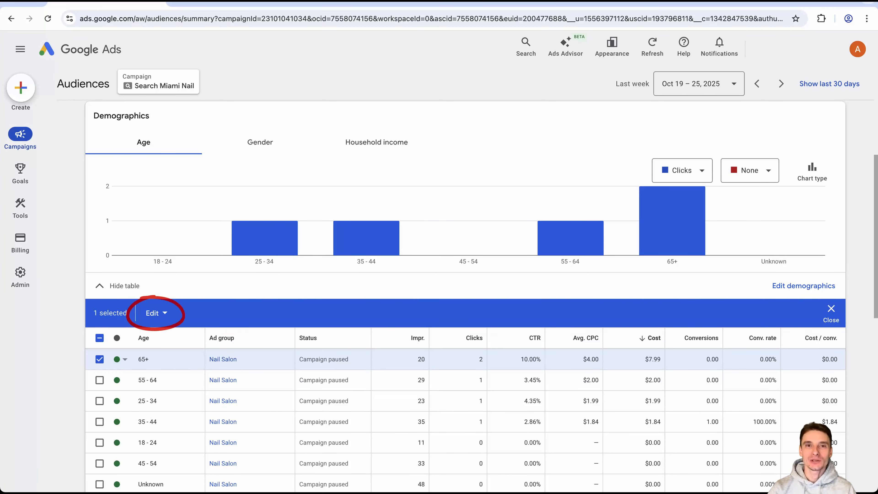
pyautogui.click(156, 313)
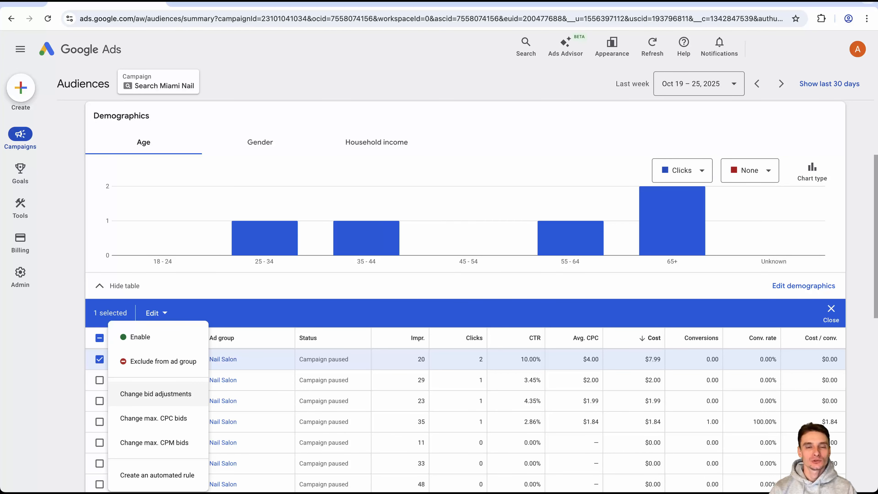
pyautogui.click(156, 393)
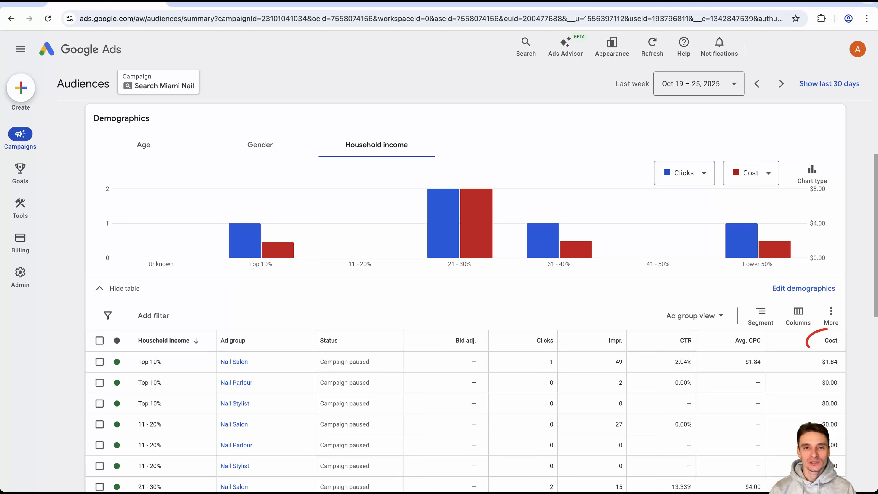
# Sort the household income table by cost, sort it again by household income, and switch it to Campaign view.
pyautogui.click(831, 340)
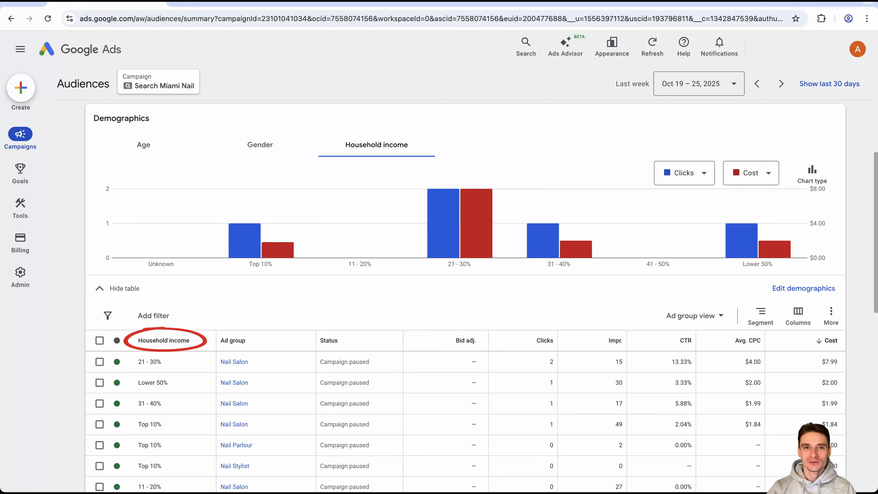
pyautogui.click(163, 340)
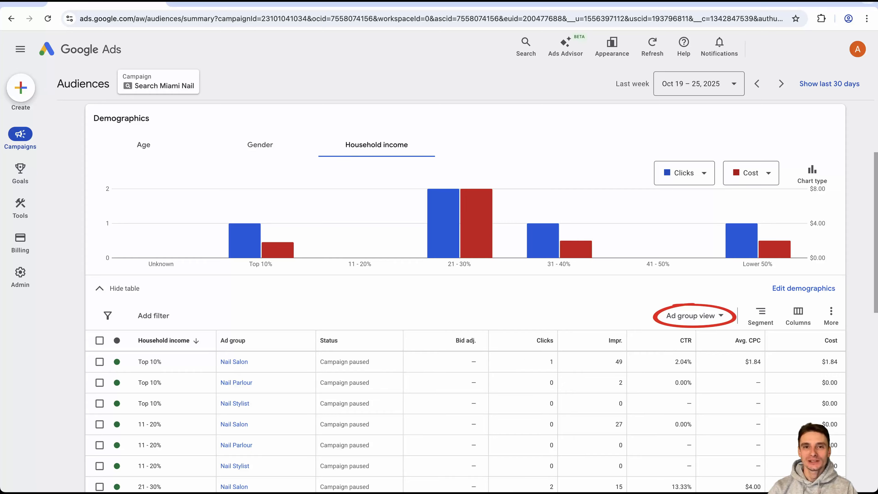
pyautogui.click(695, 316)
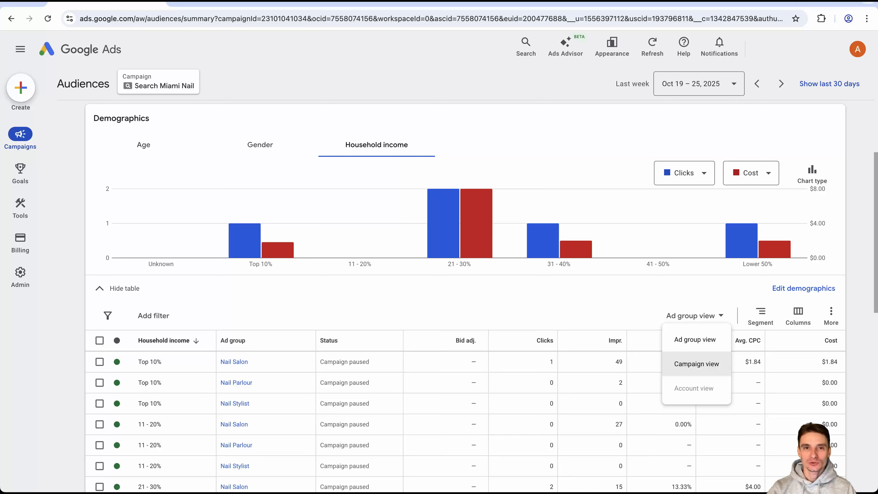
pyautogui.click(696, 364)
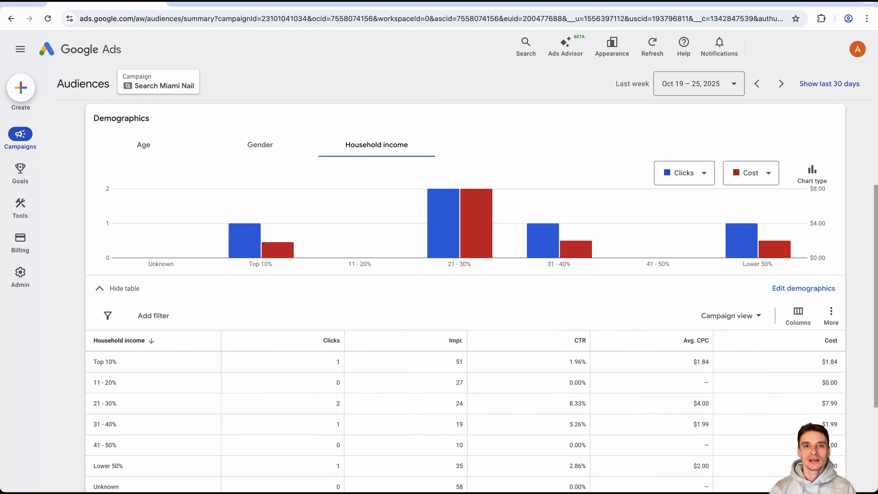
# Sort the campaign-level household income table by cost and change its chart to a time series chart.
pyautogui.click(831, 341)
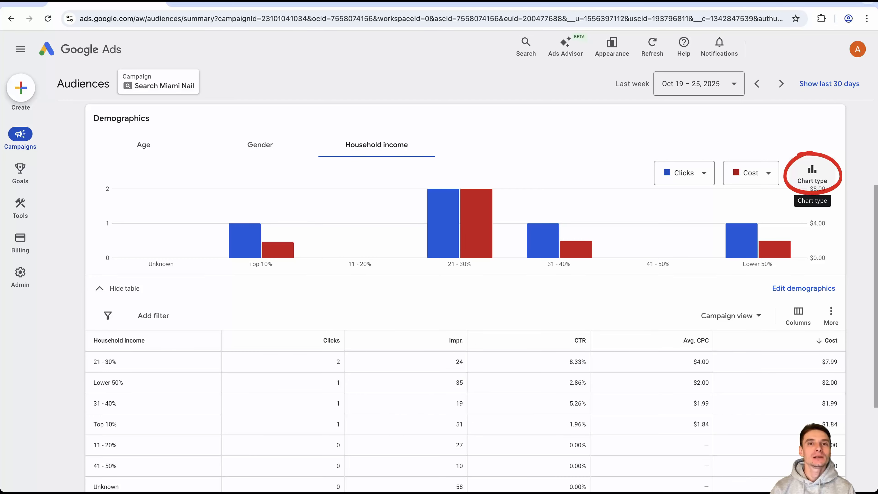
pyautogui.click(812, 172)
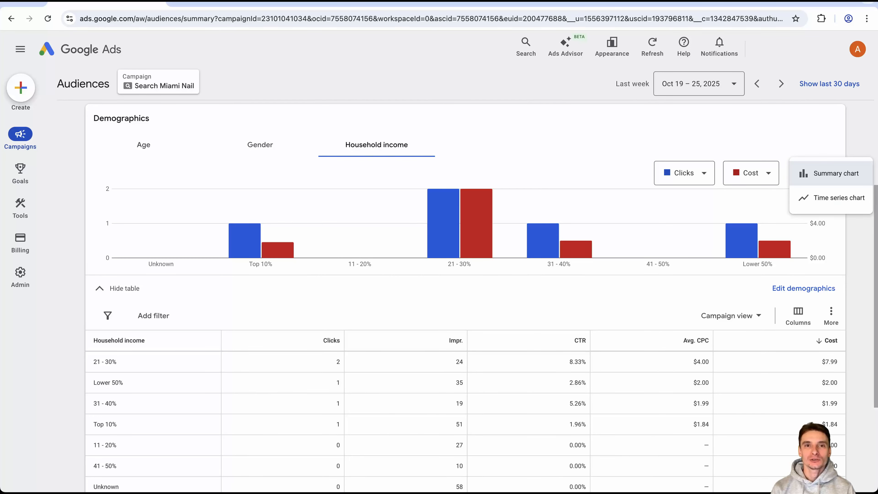
pyautogui.click(831, 198)
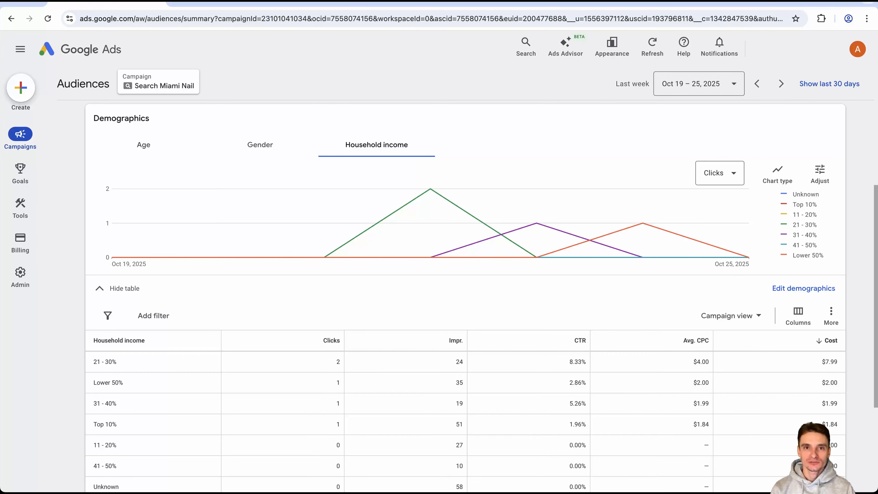
# Open the Ads report of the Search Miami Nail campaign and sort the ads by cost.
pyautogui.click(20, 49)
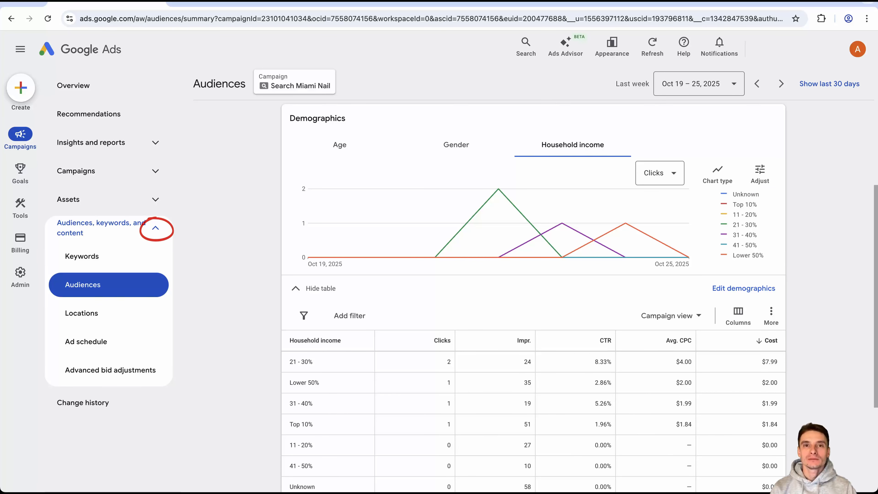
pyautogui.click(155, 228)
pyautogui.click(155, 171)
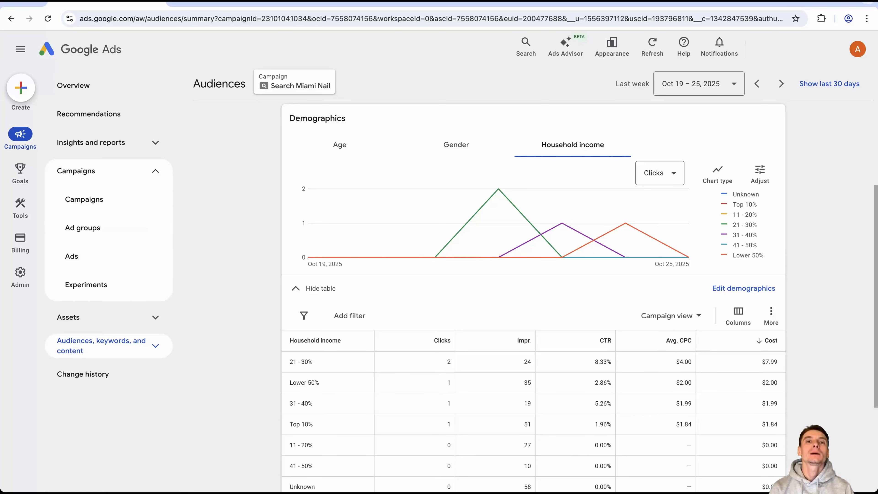
pyautogui.click(71, 256)
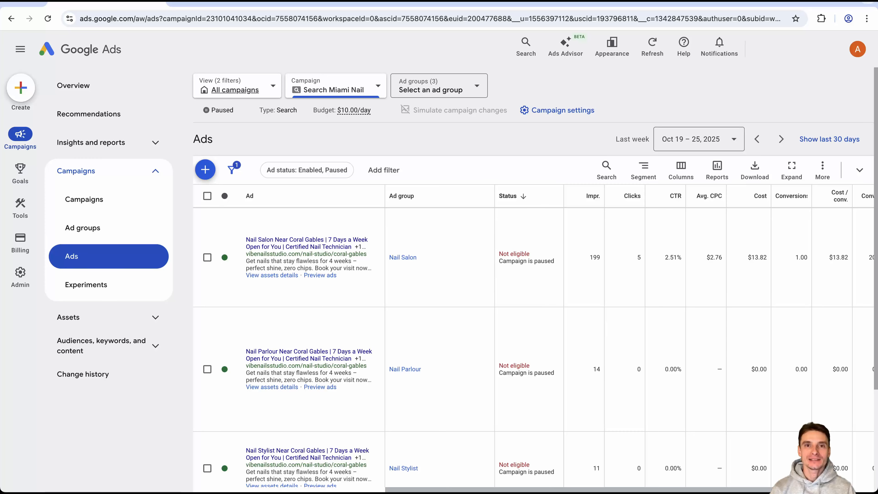
pyautogui.click(760, 196)
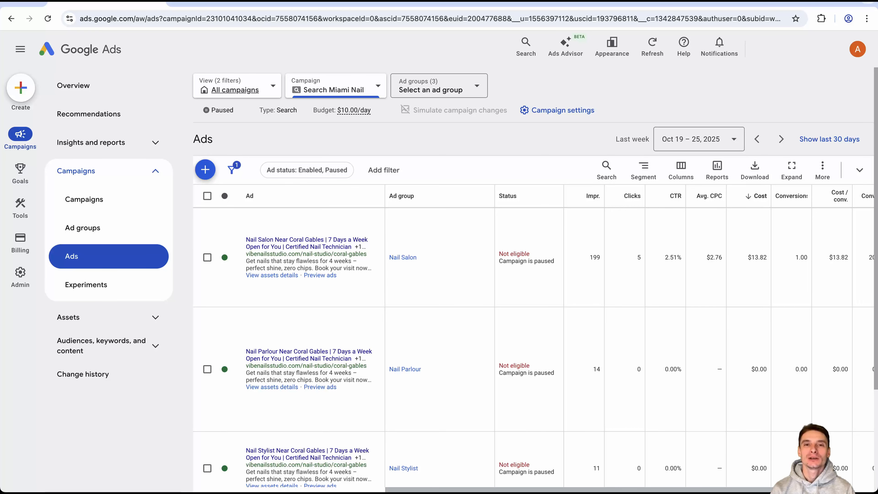
# Open the Nail Salon ad for editing and check the pin position options of its headline "Nail Salon Near Coral Gables".
pyautogui.moveTo(378, 257)
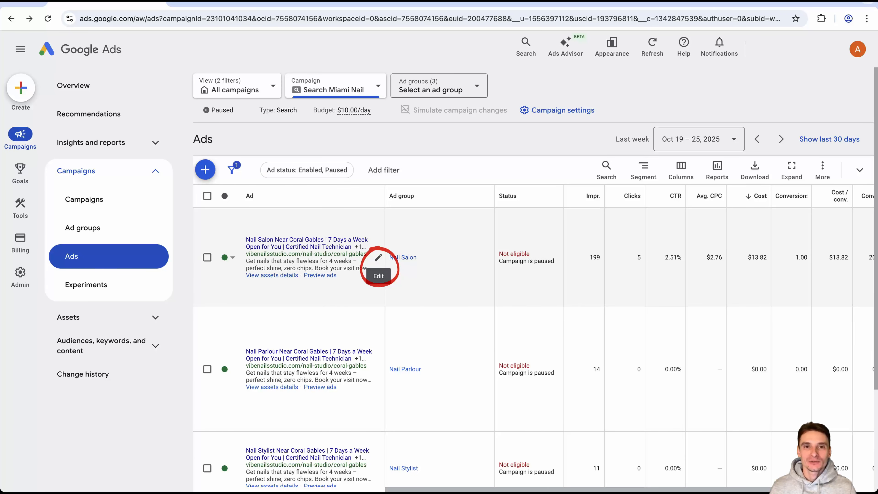
pyautogui.click(379, 257)
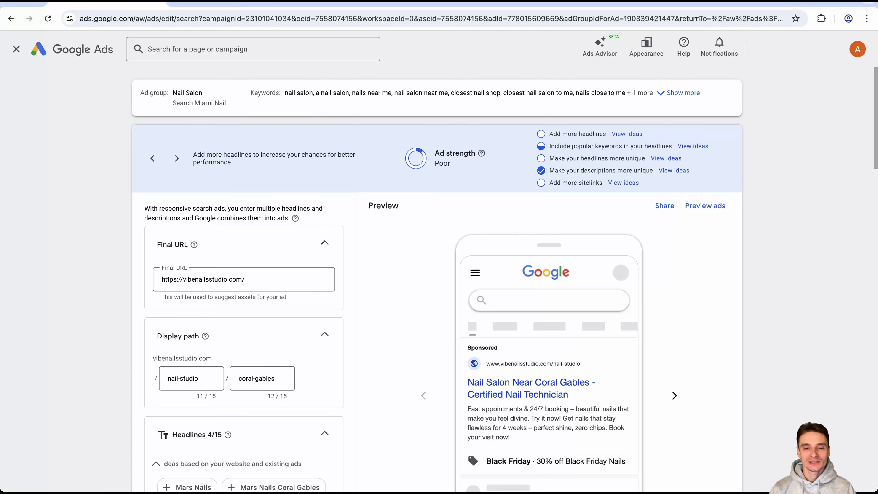
pyautogui.scroll(-10, 437, 277)
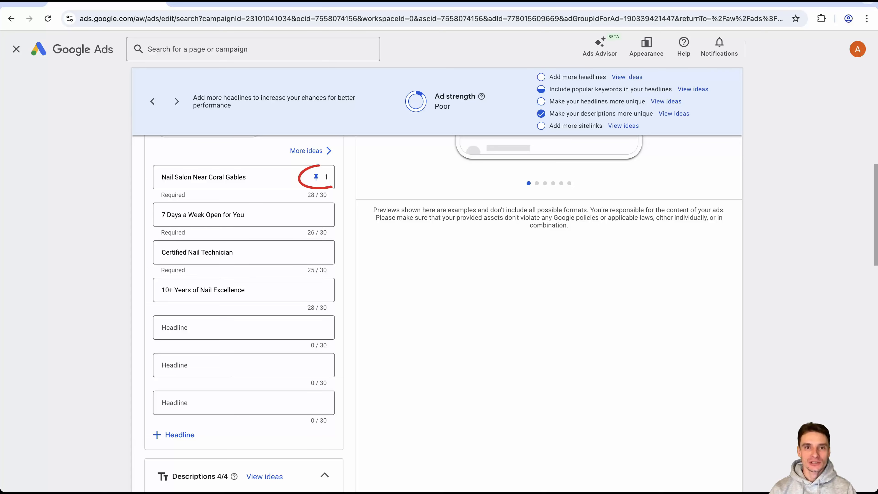
pyautogui.click(321, 177)
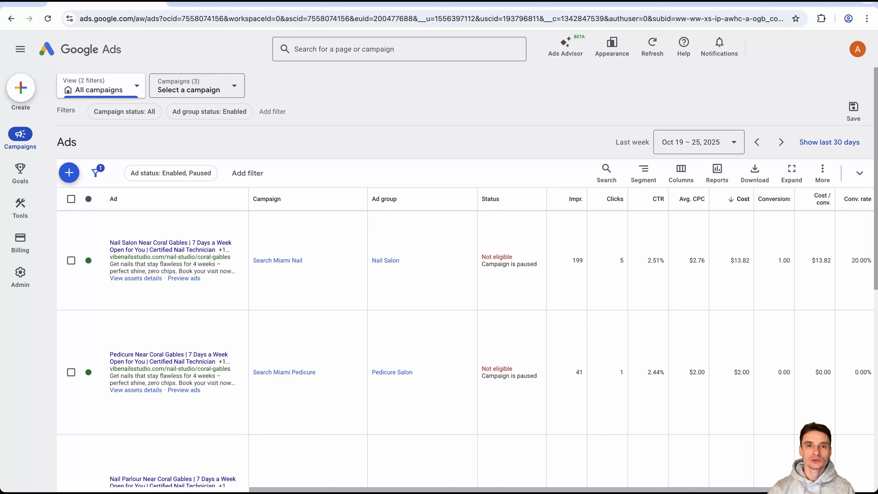
# Review the ads table for all campaigns, including the asset details and combinations of the Nail Salon responsive search ad.
pyautogui.hscroll(2, 562, 339)
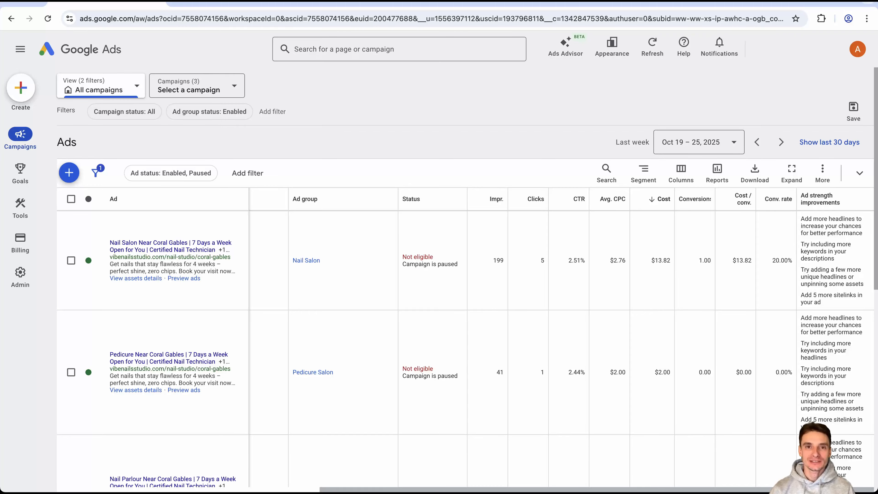
pyautogui.hscroll(-3, 561, 311)
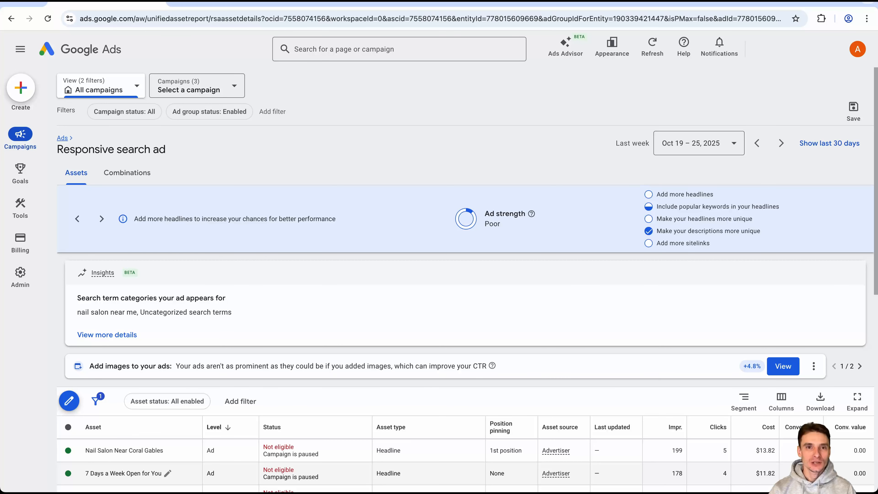
pyautogui.scroll(-8, 449, 312)
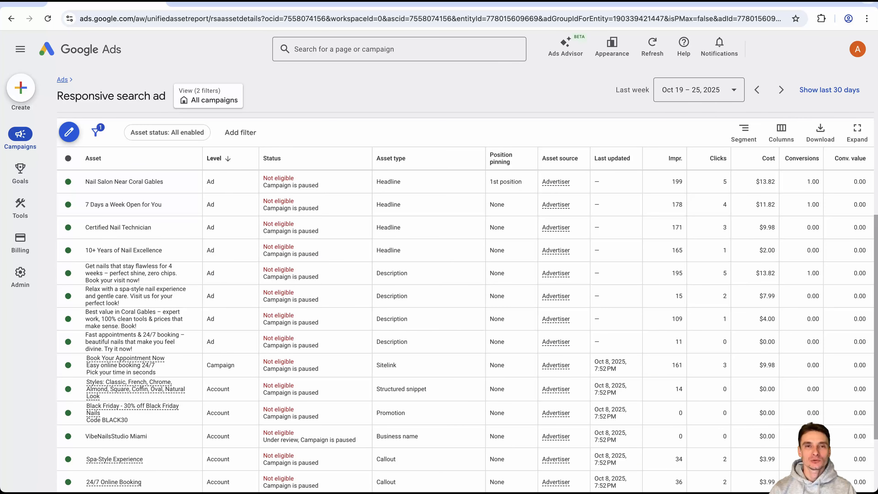
pyautogui.scroll(8, 450, 311)
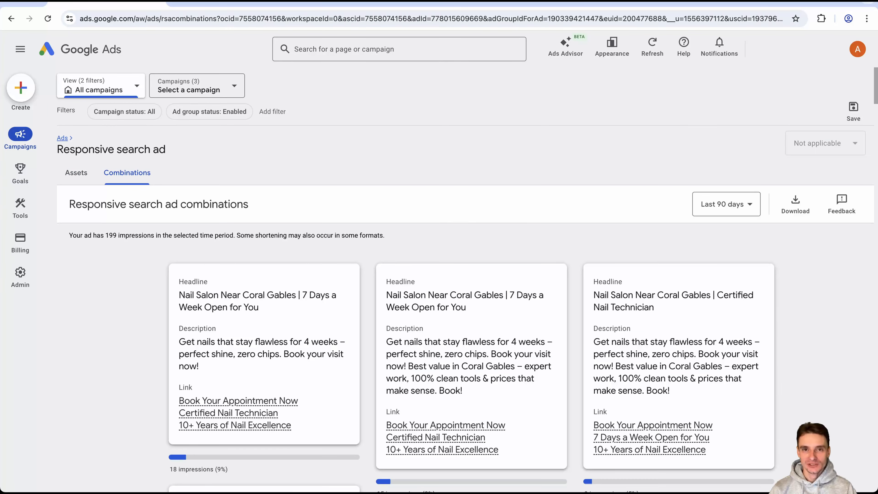
pyautogui.scroll(-3, 450, 312)
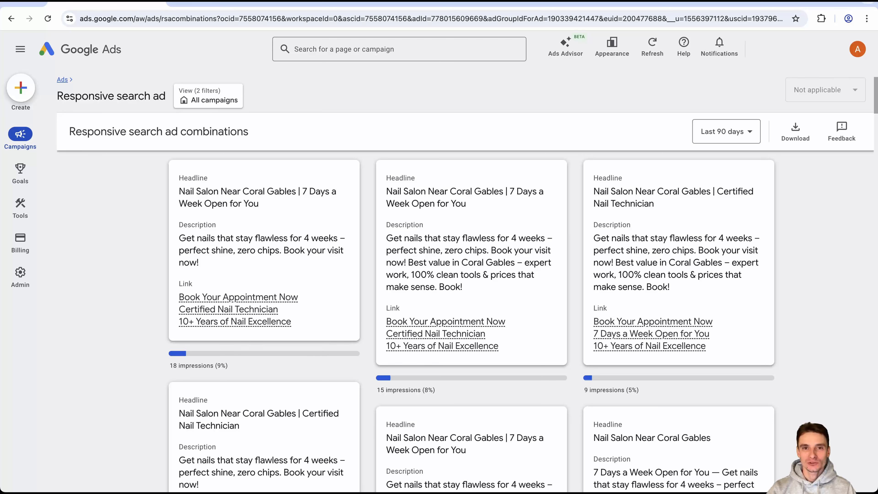
pyautogui.scroll(-10, 470, 311)
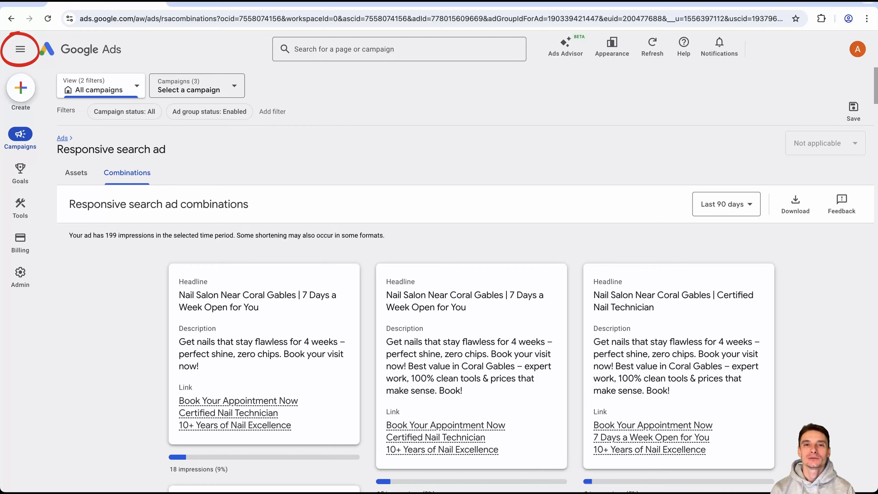
# Open the Assets report for all campaigns and filter the associations by Image and by Location.
pyautogui.click(20, 49)
pyautogui.click(68, 345)
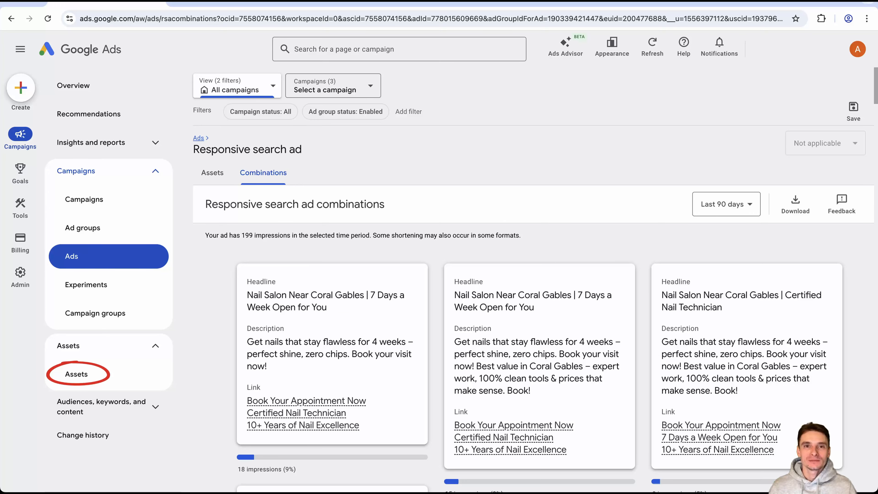
pyautogui.click(77, 375)
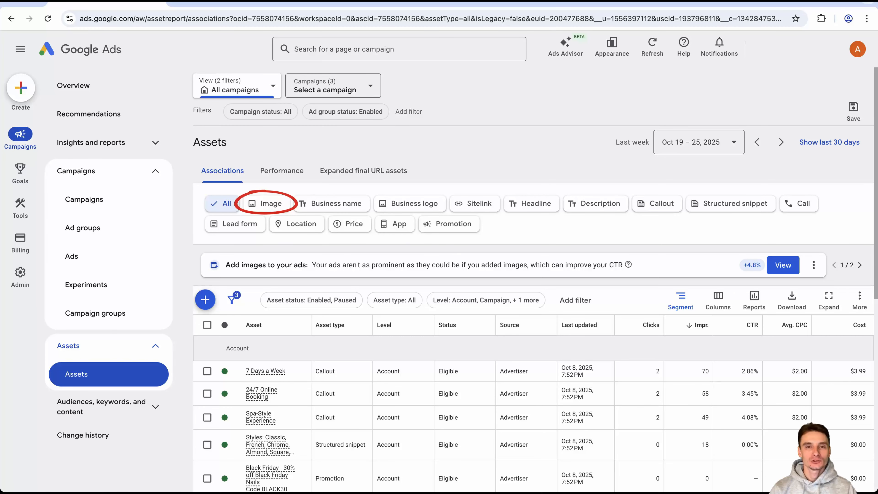
pyautogui.click(266, 203)
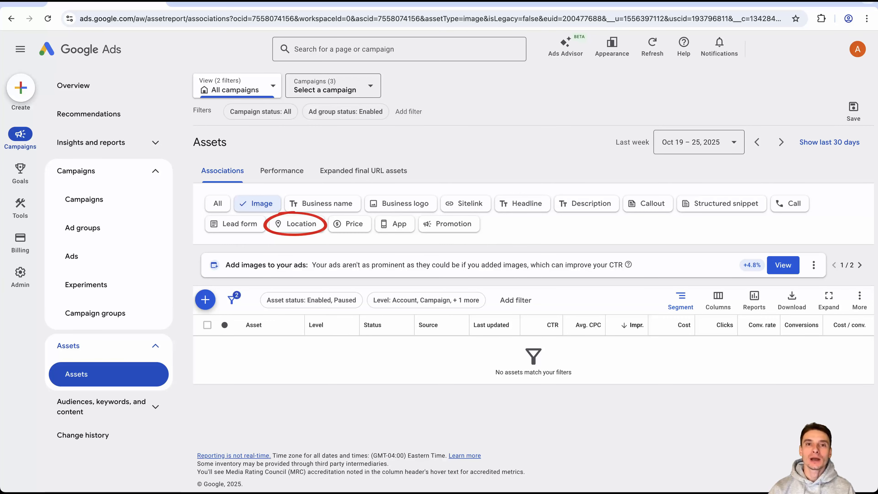
pyautogui.click(297, 224)
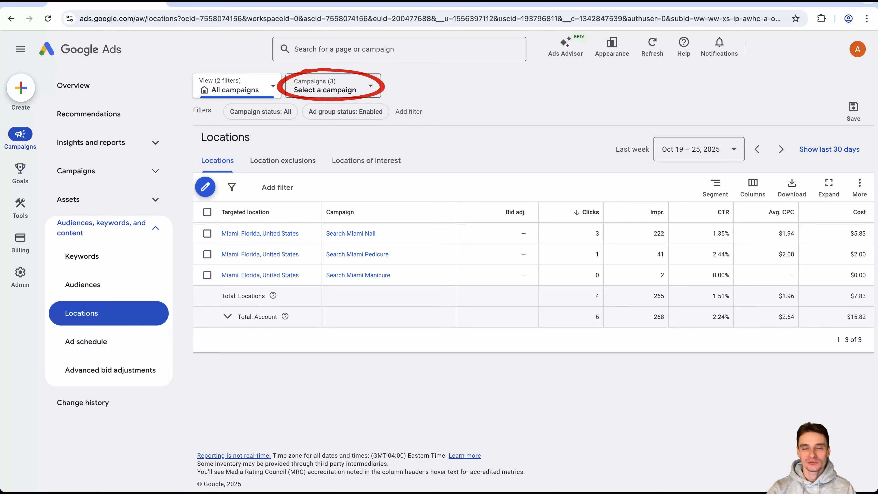
# Narrow the Locations report to the Search Miami Nail campaign and open the postal code breakdown of Miami, Florida.
pyautogui.click(333, 86)
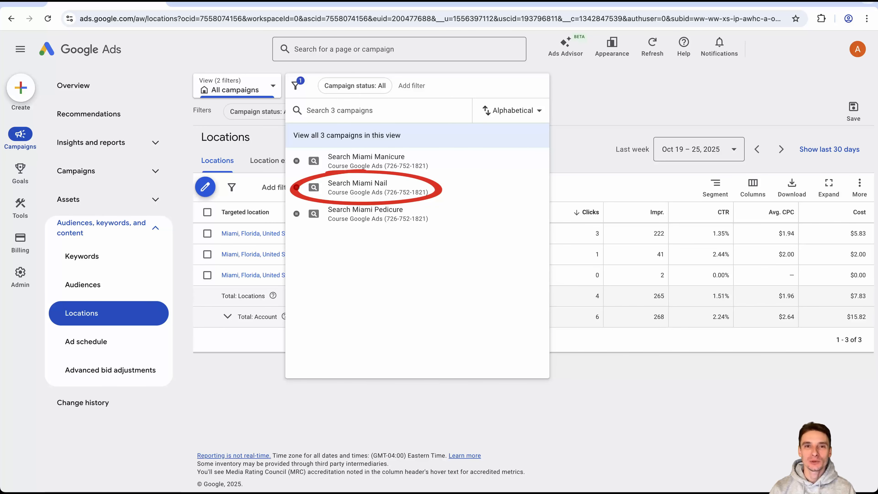
pyautogui.click(357, 187)
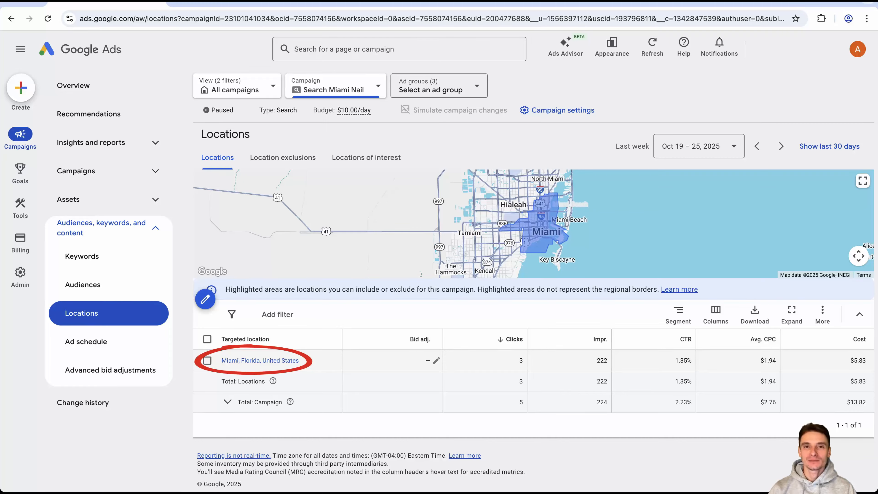
pyautogui.click(260, 360)
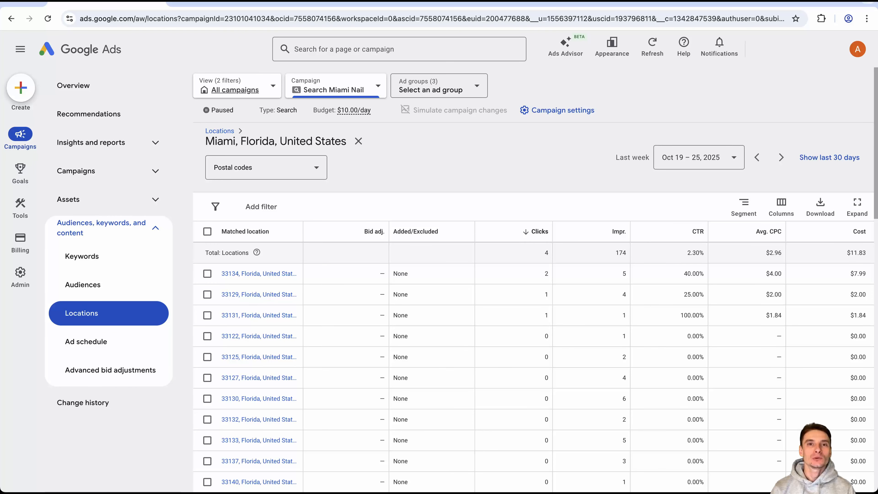
# Try to add the 33134 postal code as a target with a bid adjustment.
pyautogui.click(207, 274)
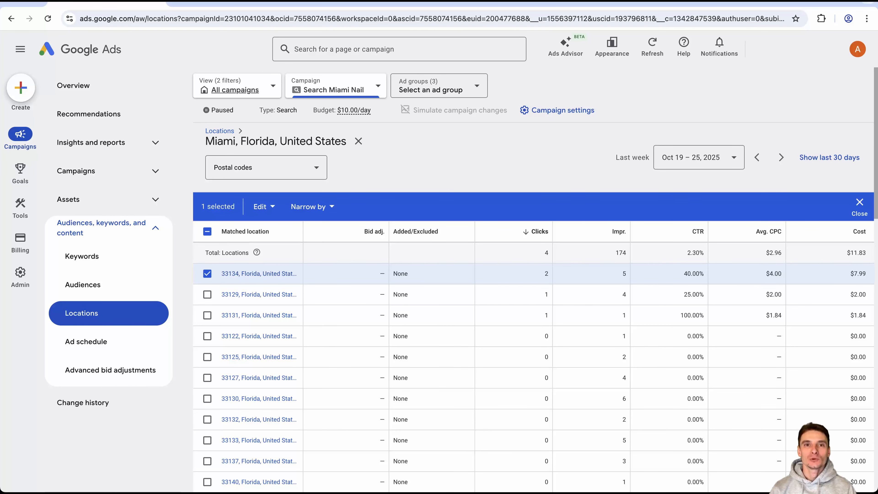
pyautogui.click(264, 206)
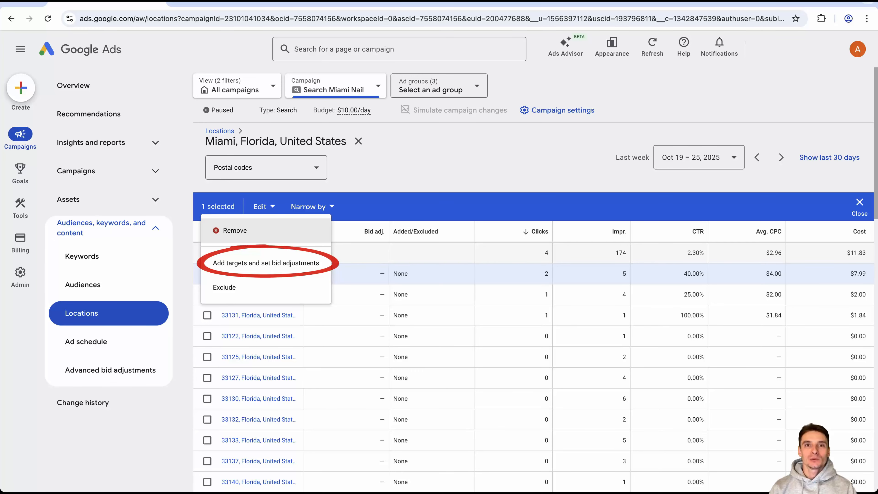
pyautogui.click(266, 264)
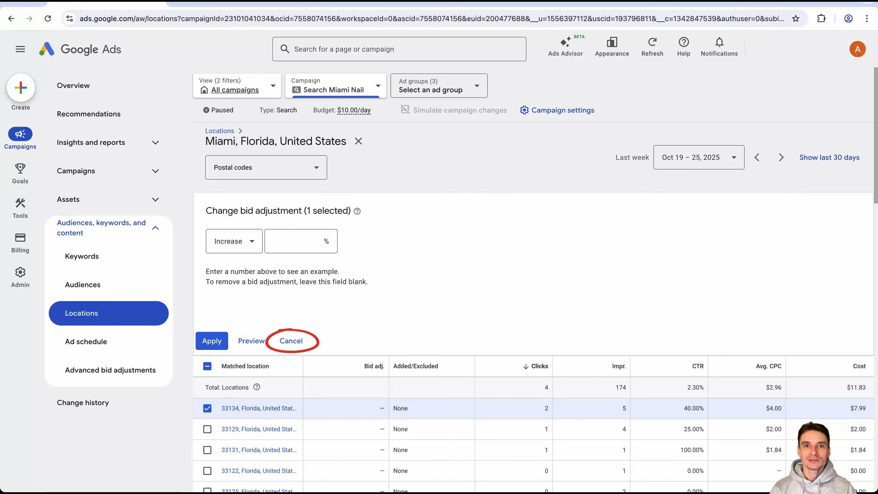
pyautogui.click(292, 341)
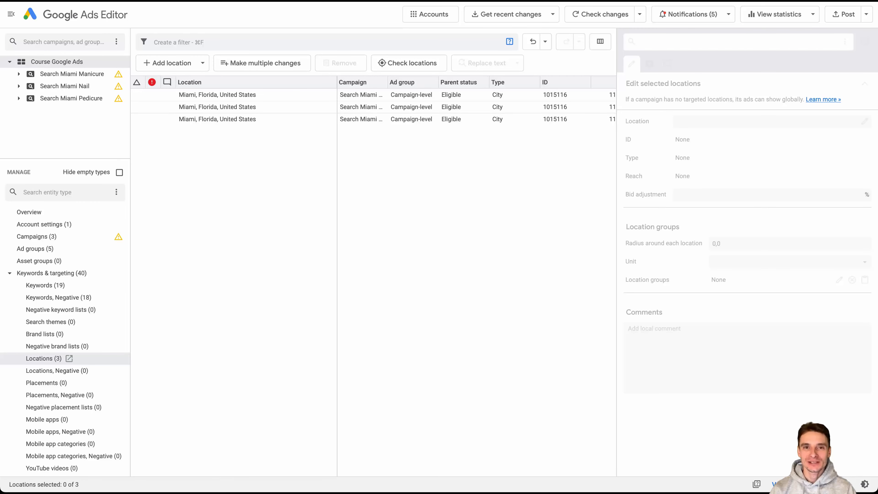
# Open the negative locations in Google Ads Editor, and in Google Ads segment the Search Miami Nail campaign by Conversion category.
pyautogui.click(95, 370)
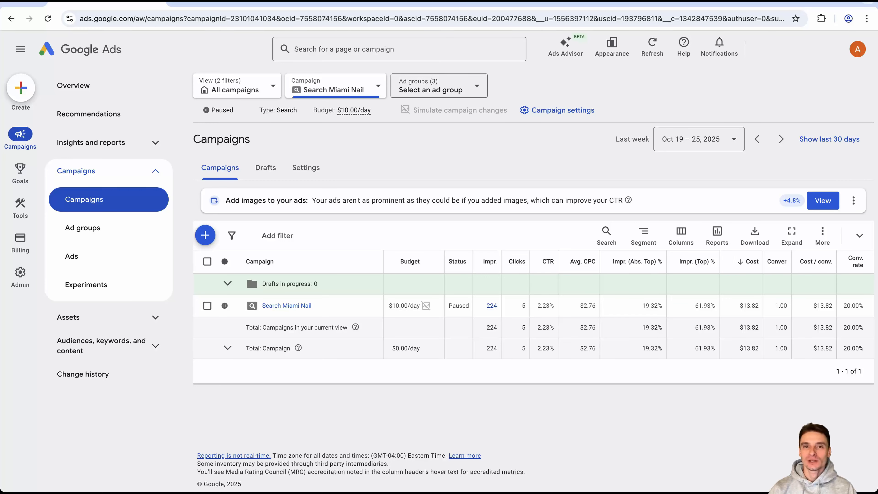
pyautogui.click(644, 234)
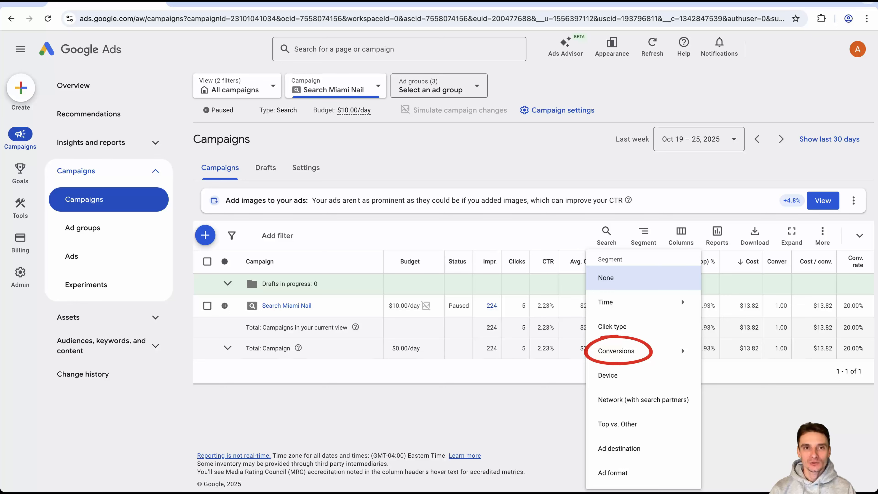
pyautogui.moveTo(617, 350)
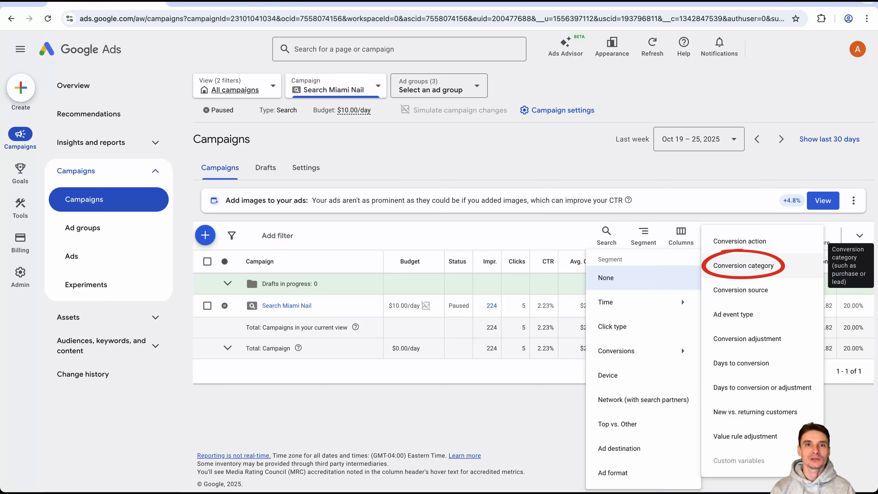
pyautogui.click(743, 265)
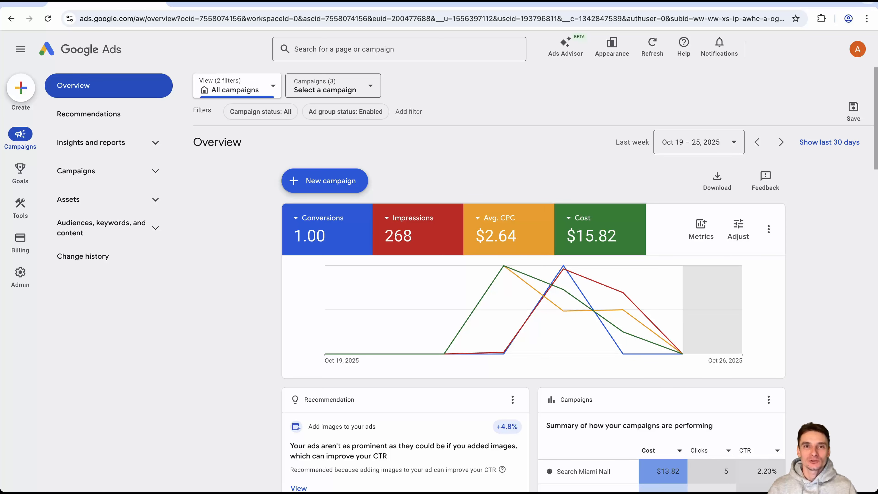
# Review the all-campaigns overview, checking the Oct 23 chart values and the campaigns, demographics, day and hour, and devices cards.
pyautogui.moveTo(563, 273)
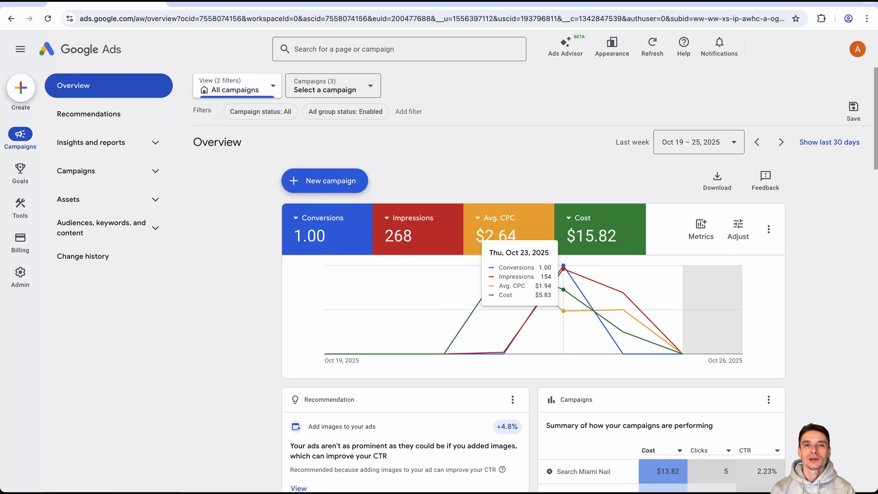
pyautogui.scroll(-5, 563, 274)
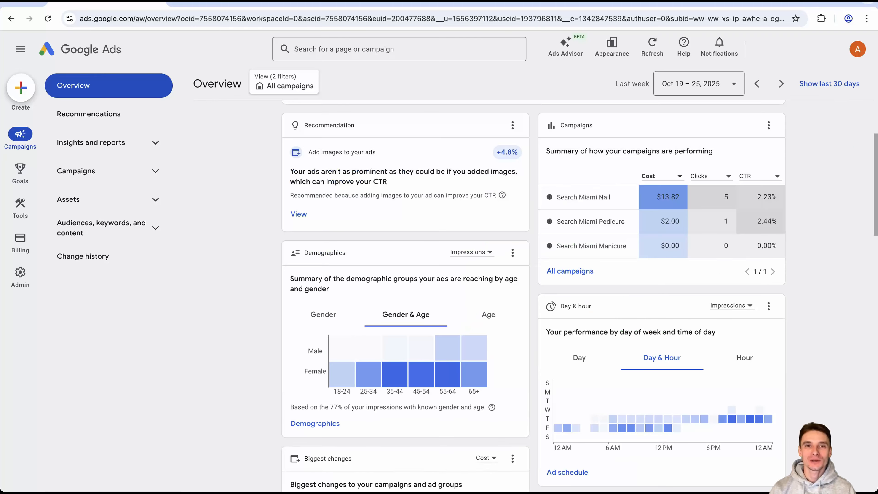
pyautogui.scroll(-4, 533, 294)
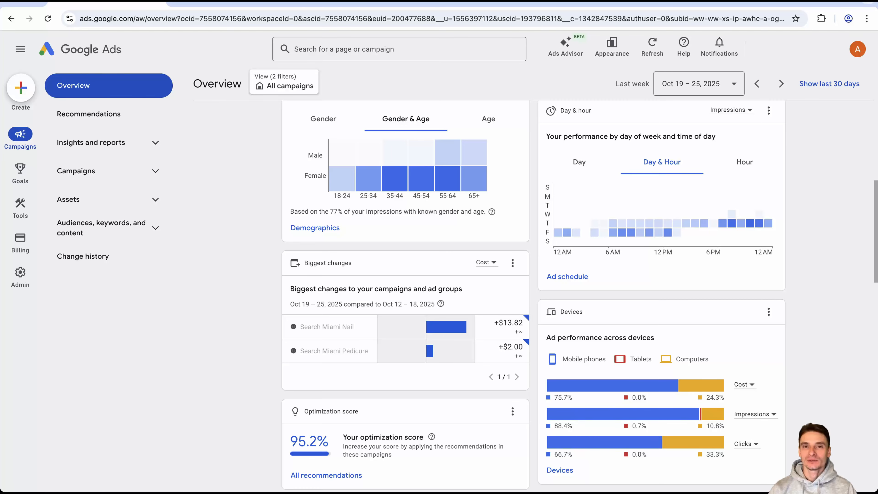
pyautogui.scroll(4, 532, 294)
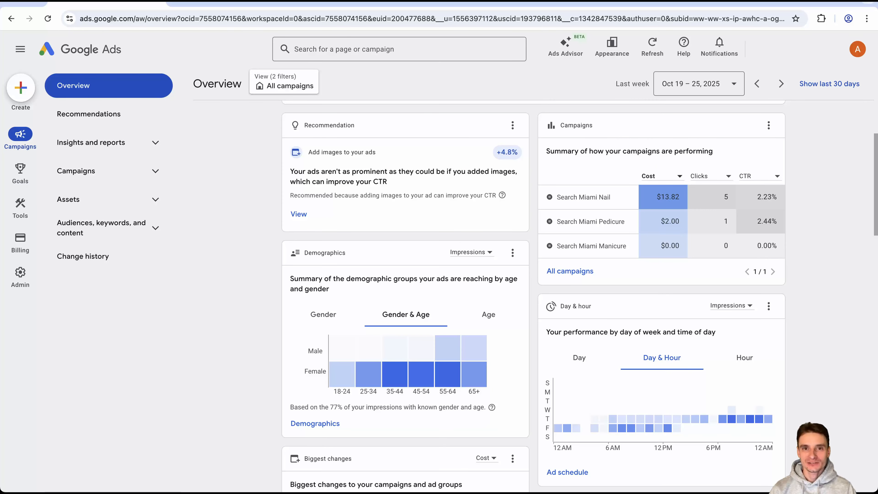
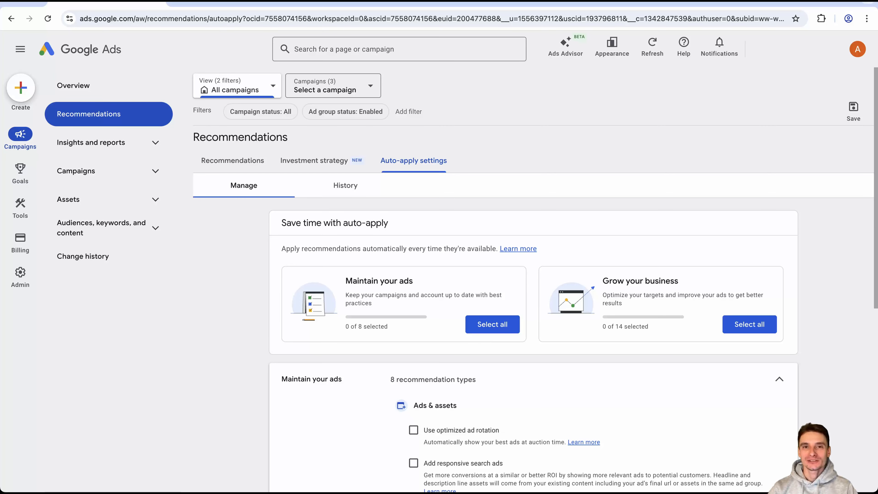
# Review the auto-apply types for maintaining ads and growing the business, and show the dismissed recommendations for all campaigns.
pyautogui.scroll(-5, 533, 276)
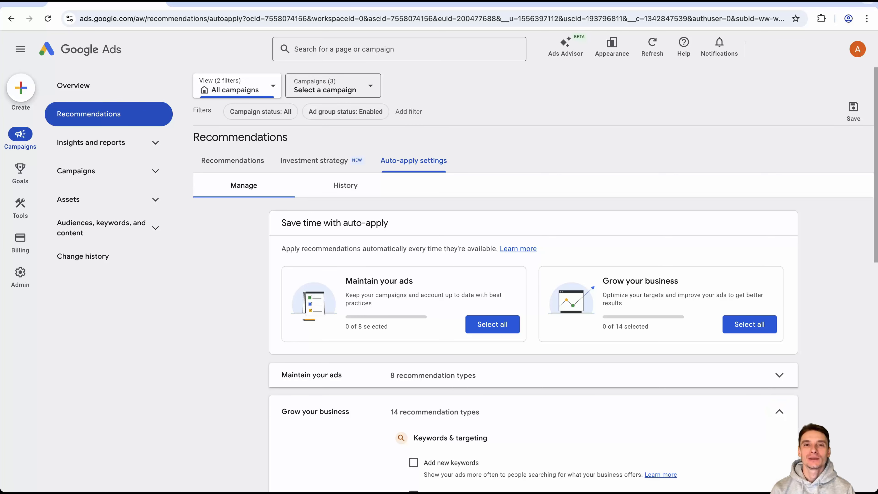
pyautogui.scroll(-5, 532, 277)
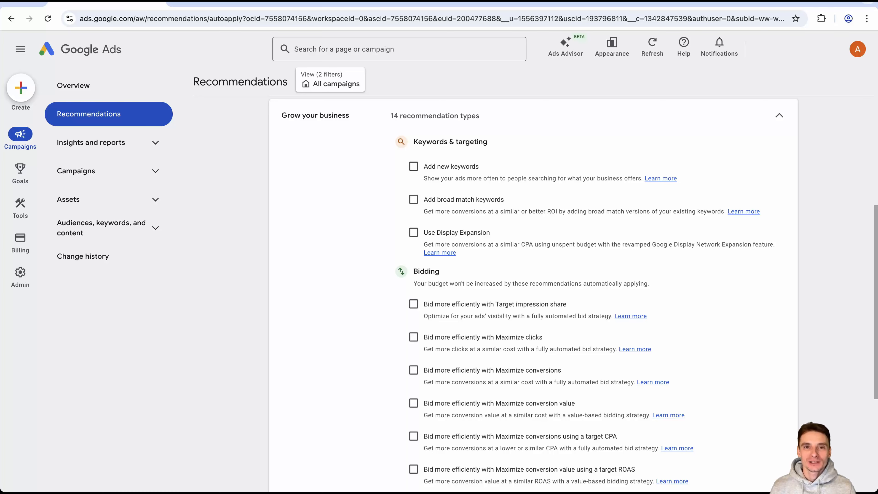
pyautogui.scroll(-4, 532, 277)
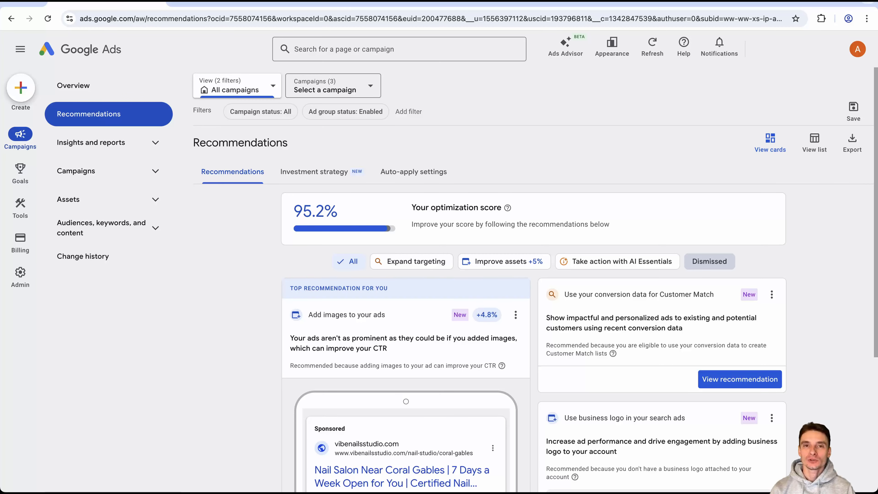
pyautogui.click(710, 262)
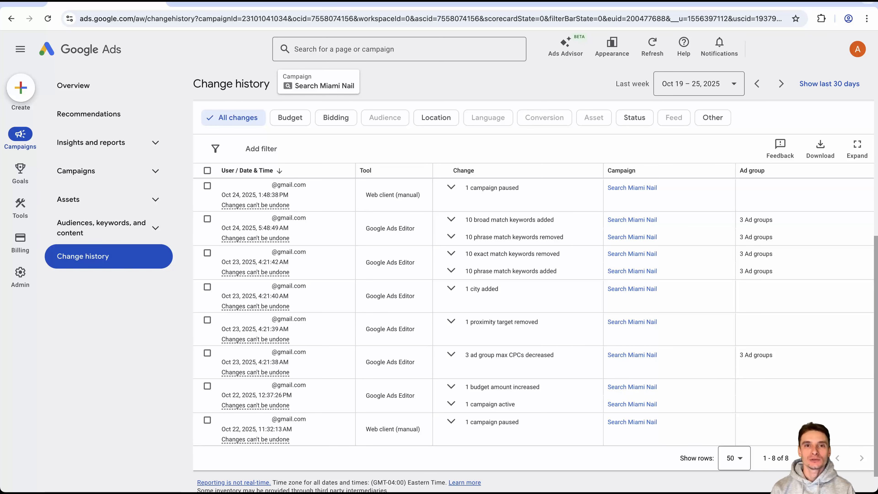
# In the Search Miami Nail change history, expand the added phrase match and removed exact match keywords of Oct 23, 2025, 4:21:42 AM.
pyautogui.click(451, 271)
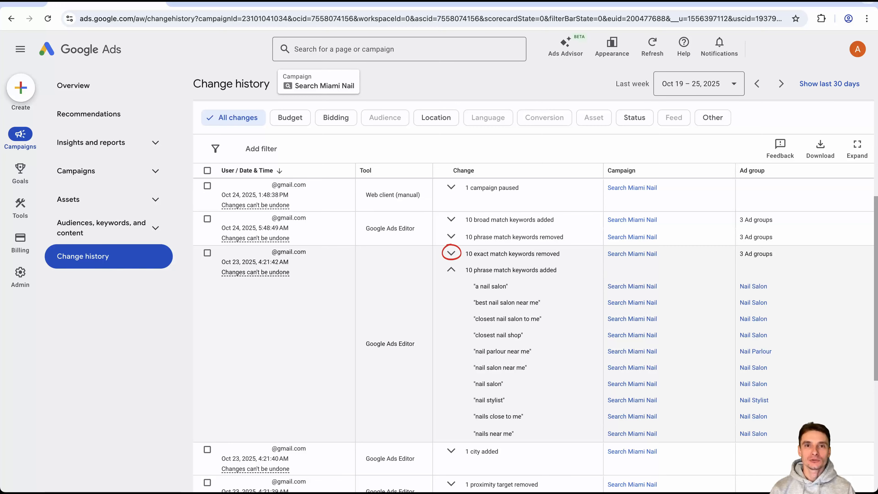
pyautogui.click(451, 253)
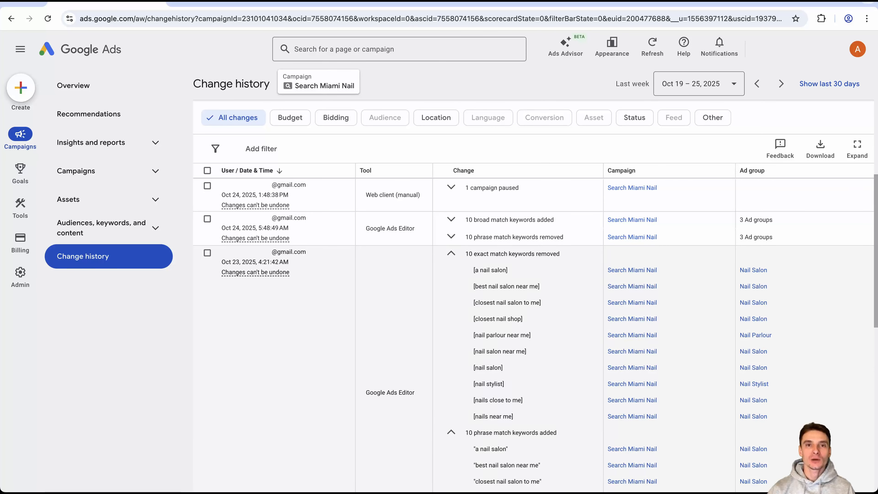